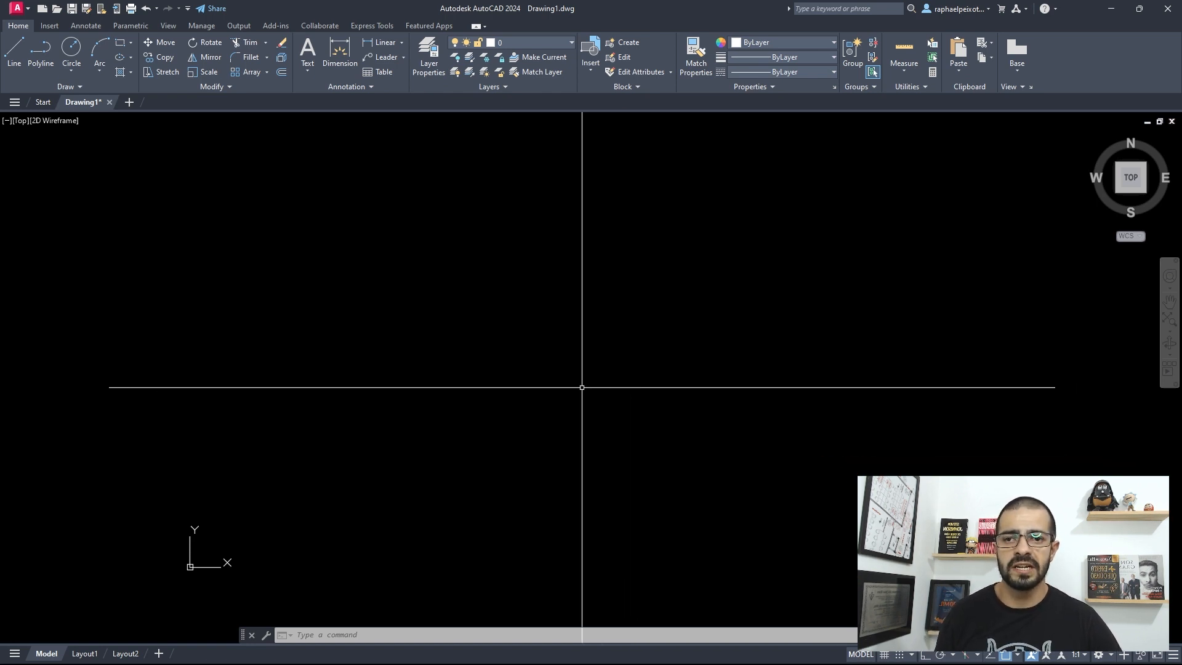
left_click(667, 319)
left_click(587, 379)
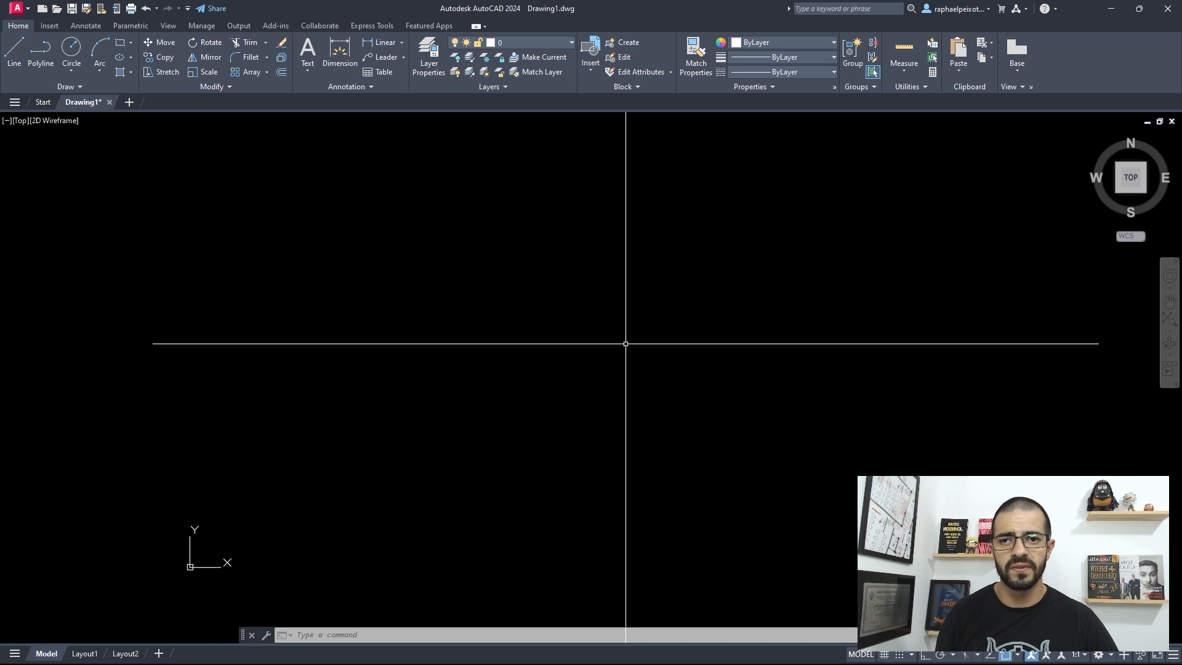
key("alt+Tab")
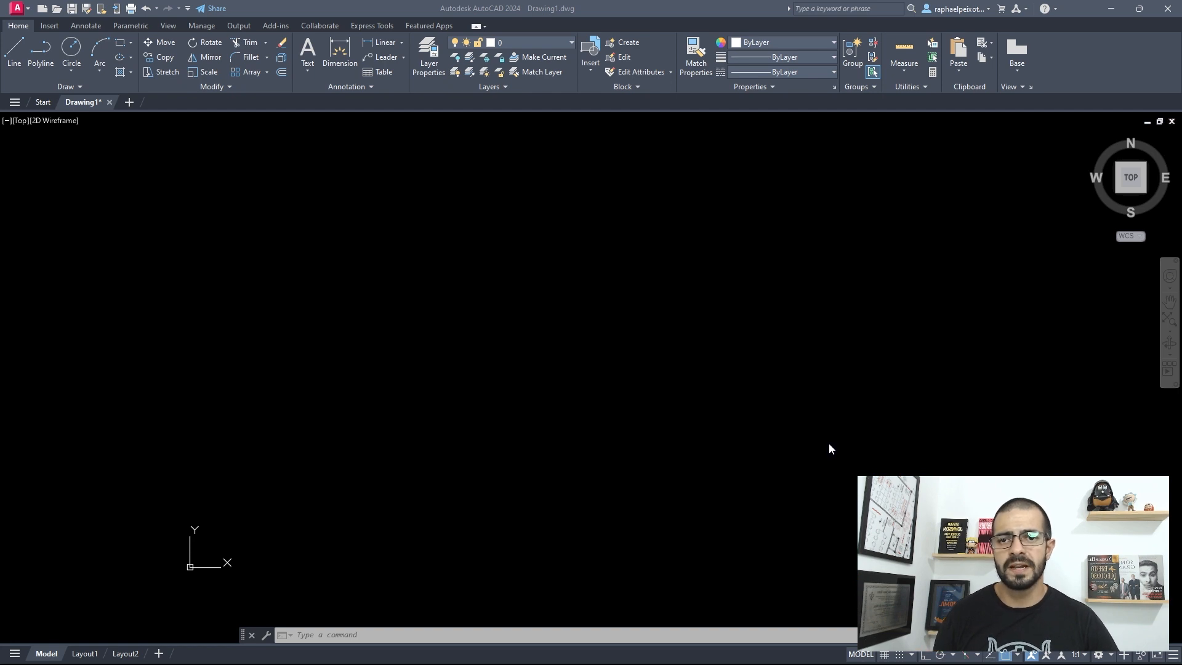
left_click(829, 444)
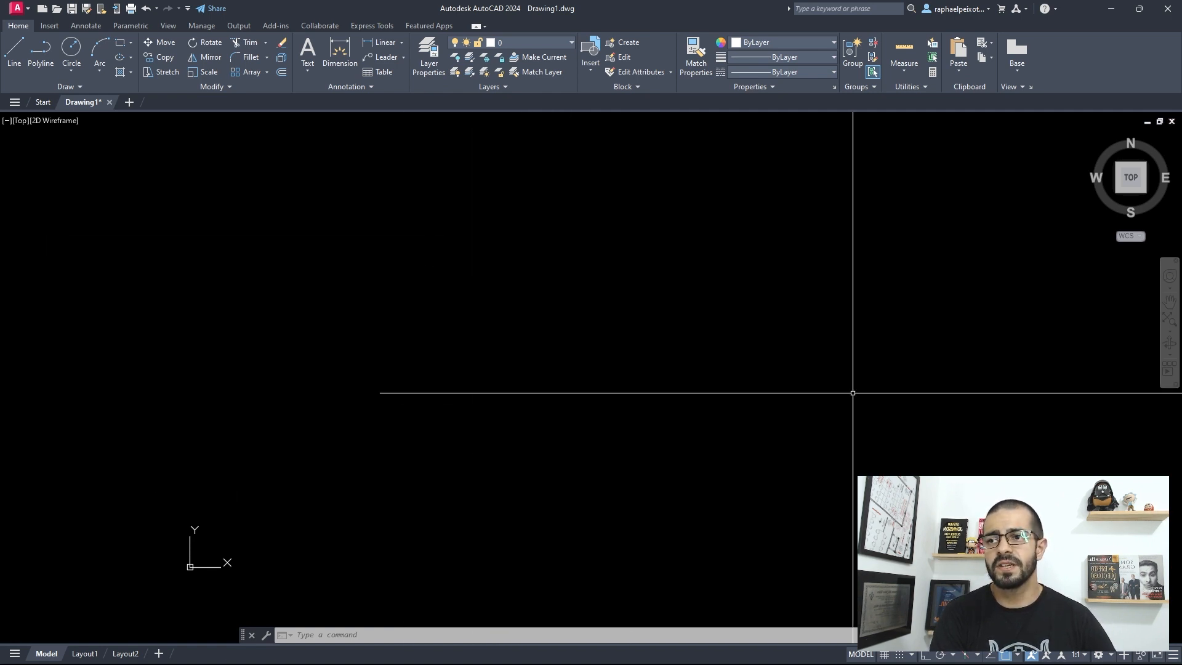
scroll(468, 339, "down", 6)
scroll(489, 345, "up", 4)
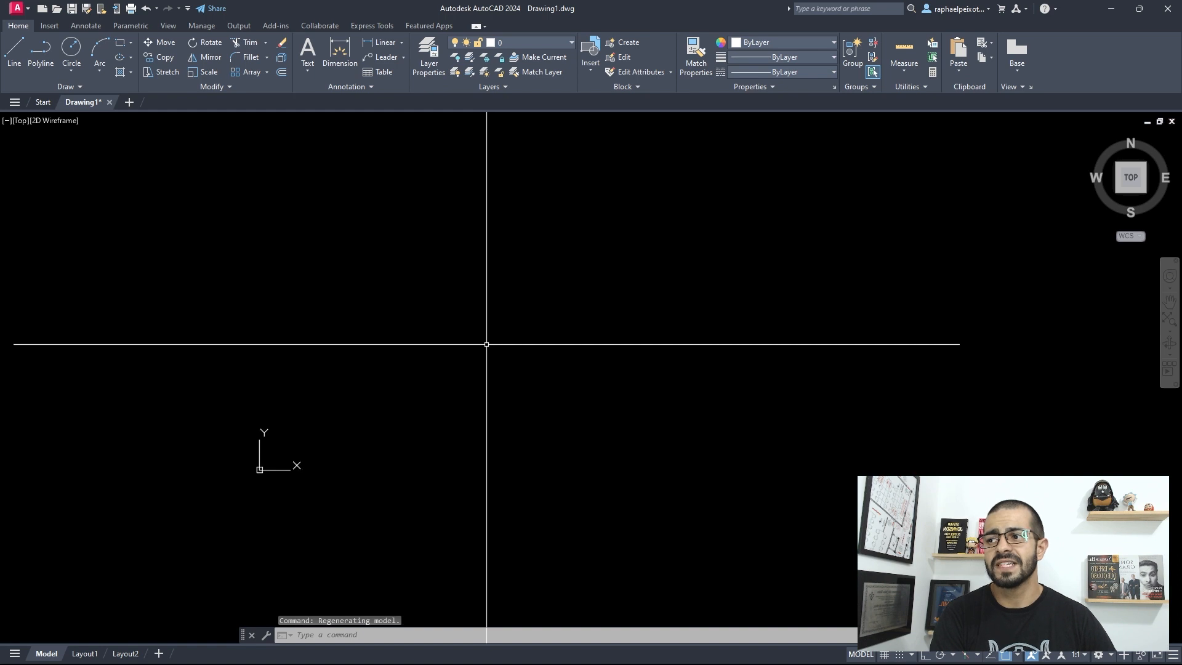
scroll(483, 339, "up", 2)
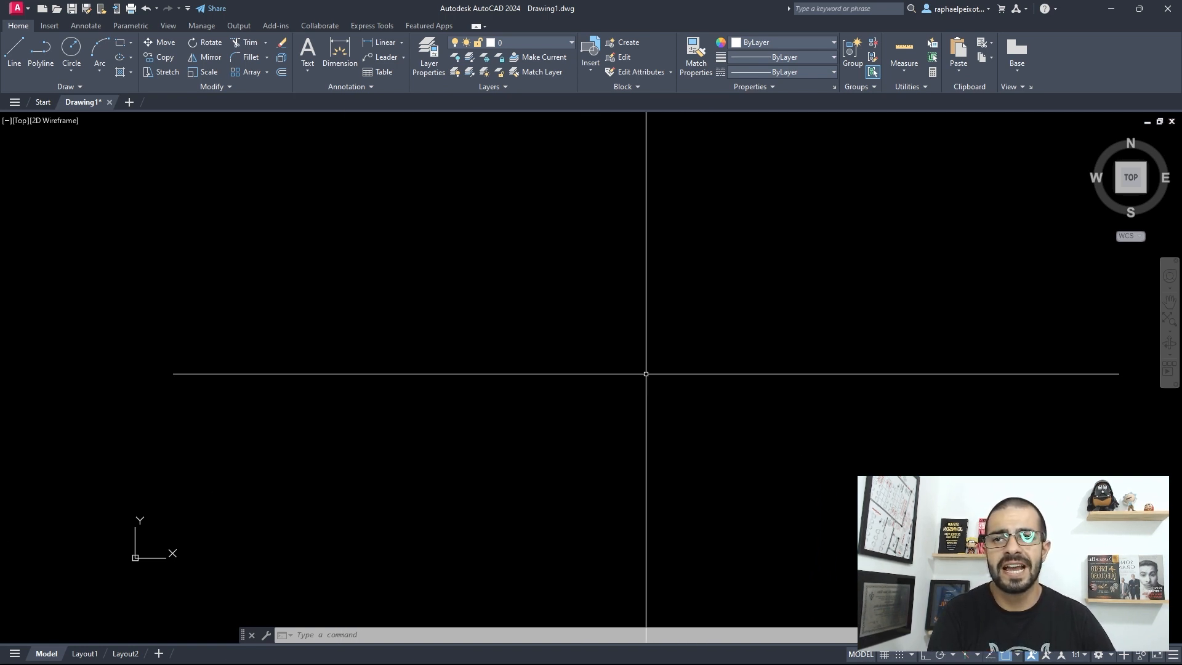
left_click(582, 383)
left_click(563, 442)
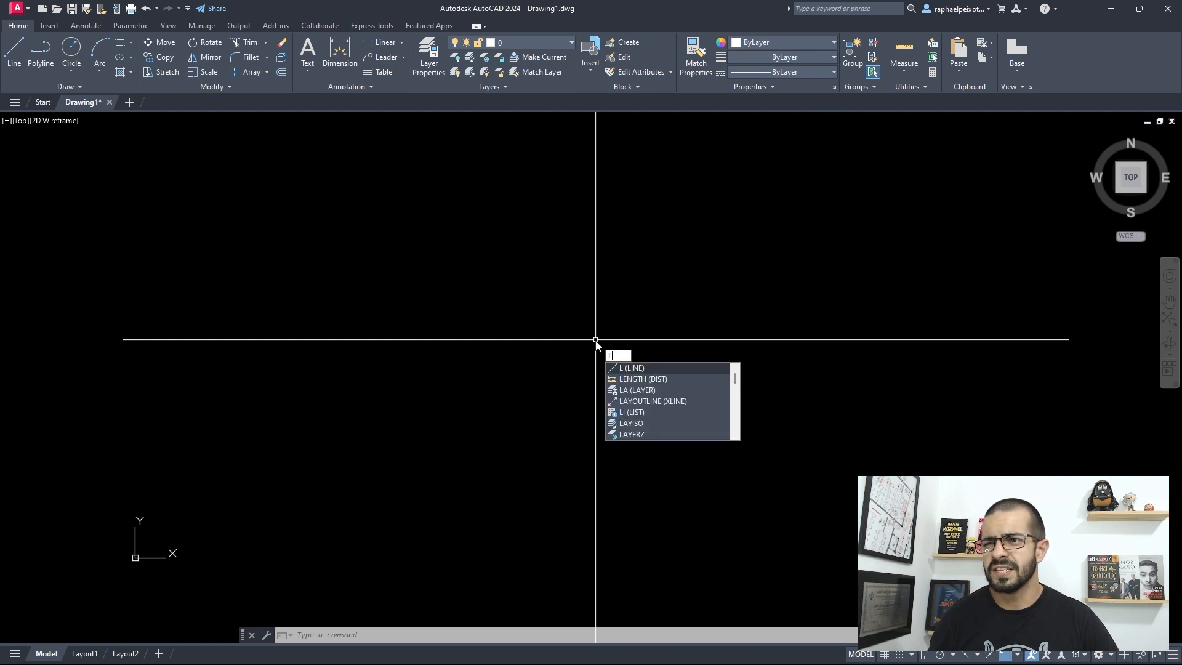
Start a line in the empty drawing with a horizontal first segment of 10 units, using orthogonal mode.
key("Return")
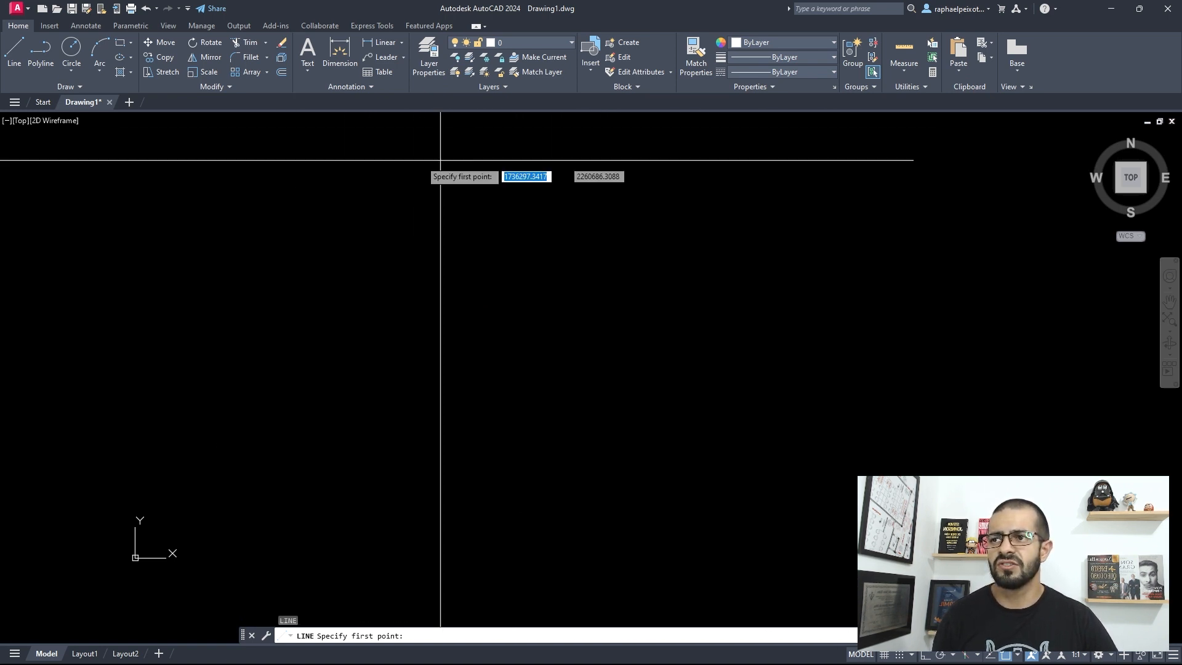
left_click(310, 271)
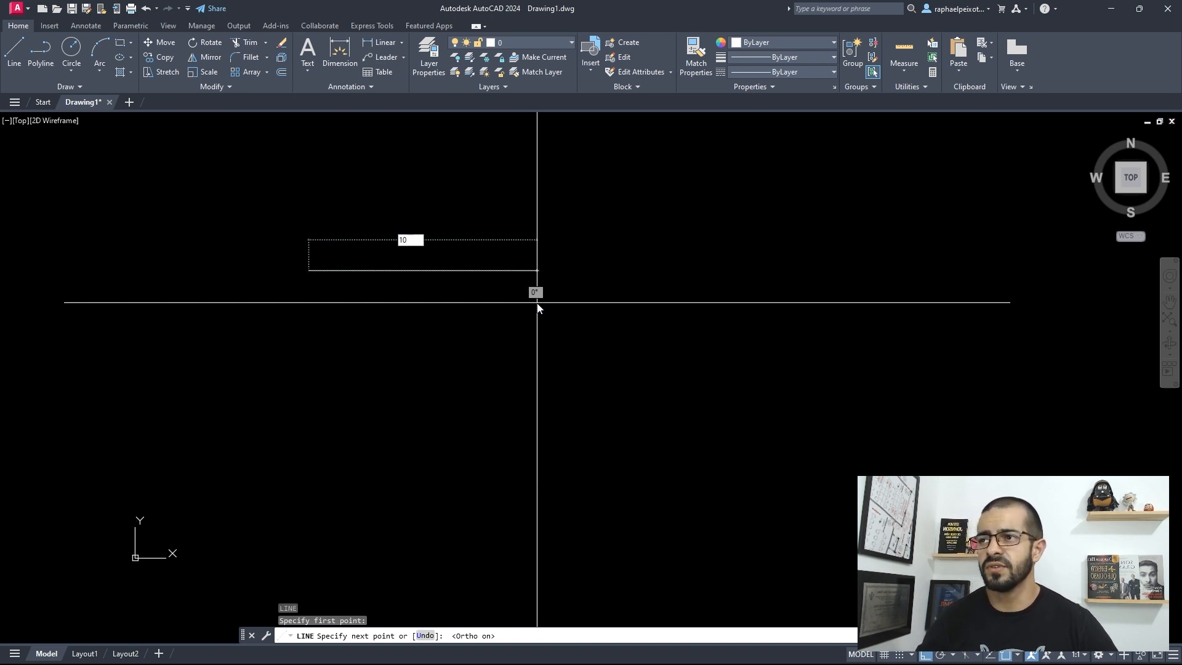
type("10")
key("Return")
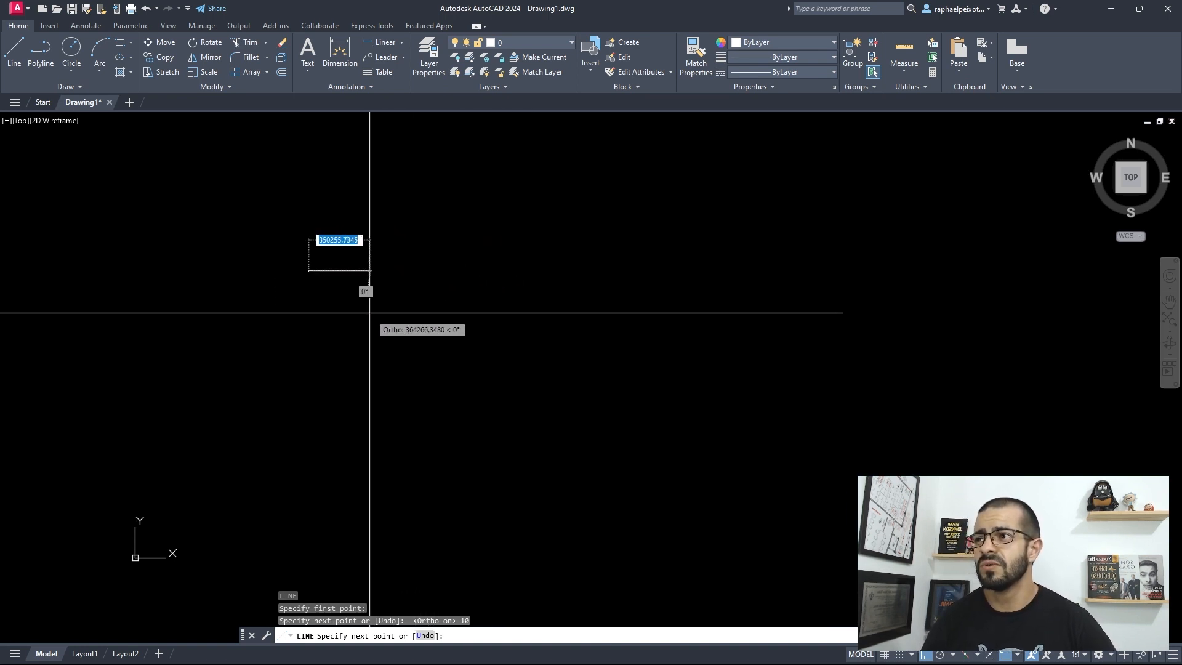
Turn orthogonal mode off, continue the line with four freehand zigzag segments, alternately rising and falling, and end the command.
scroll(302, 266, "up", 15)
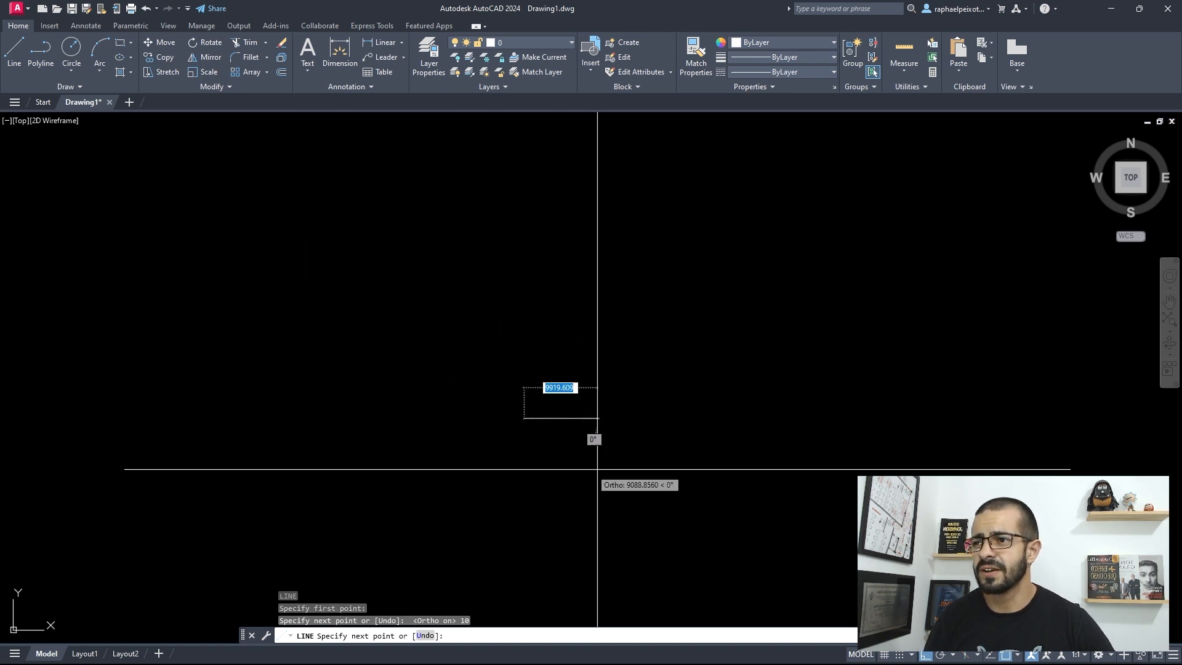
scroll(523, 363, "up", 15)
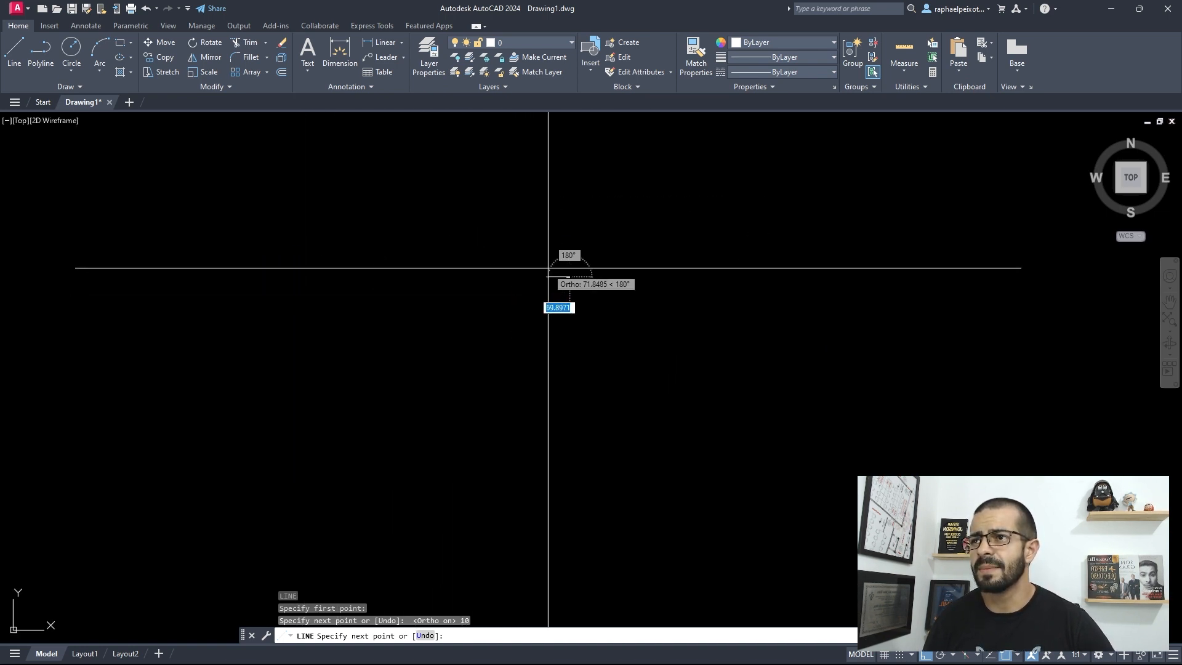
scroll(634, 345, "up", 5)
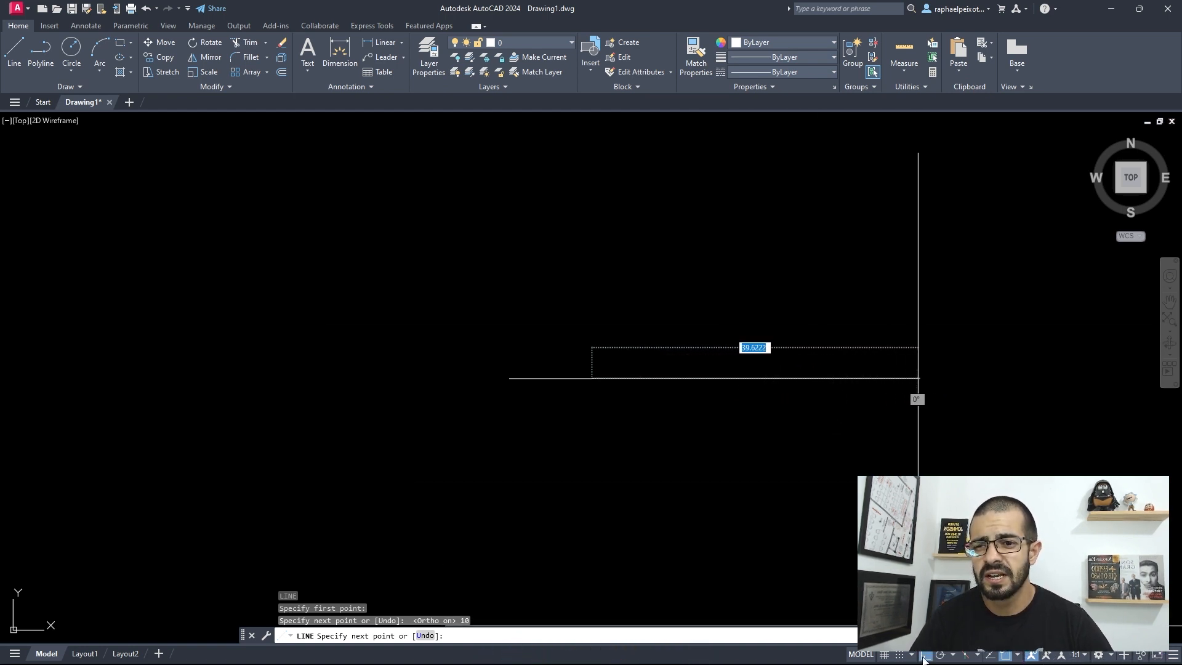
left_click(925, 656)
left_click(648, 303)
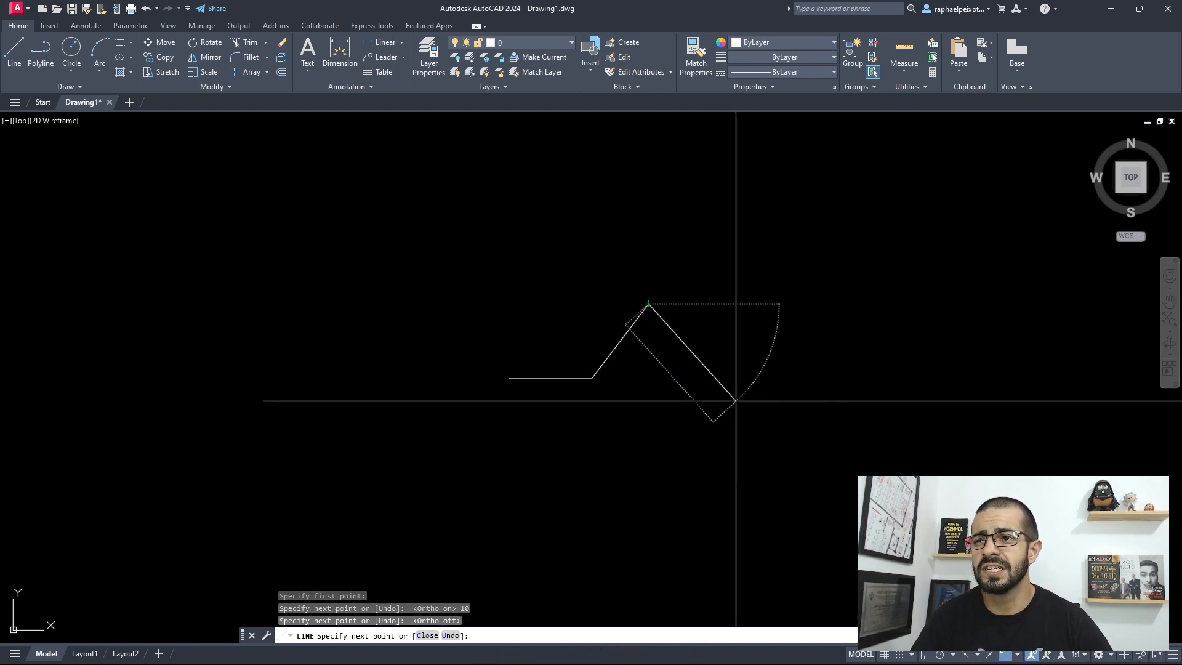
left_click(736, 400)
left_click(810, 284)
left_click(948, 434)
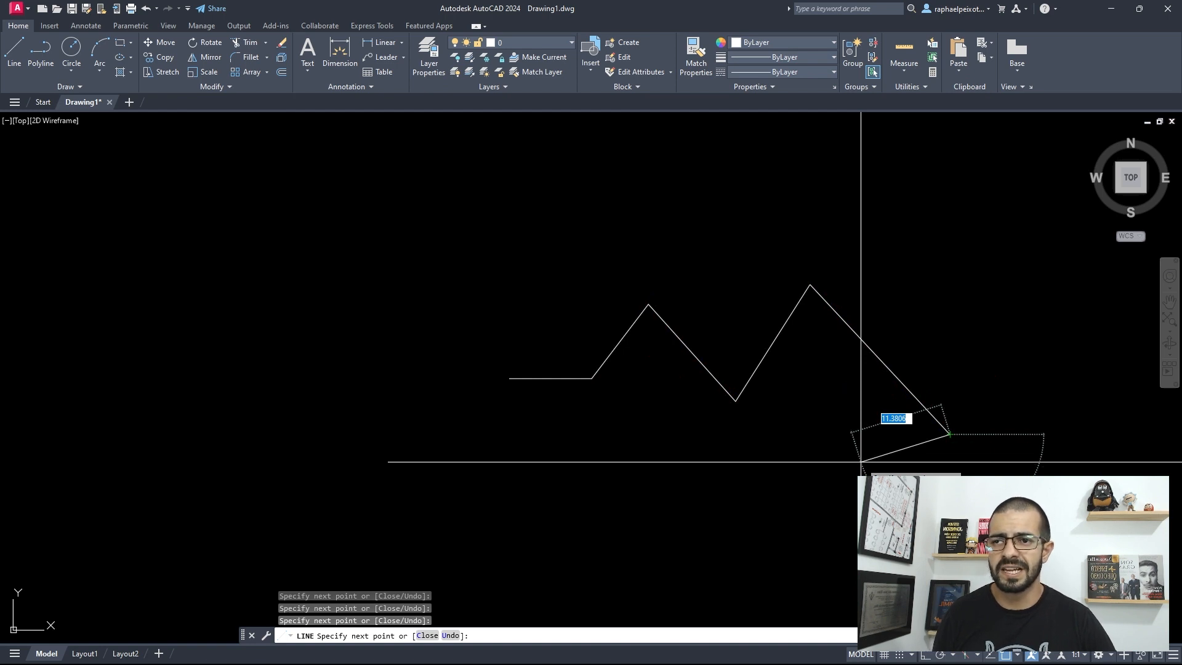
key("Return")
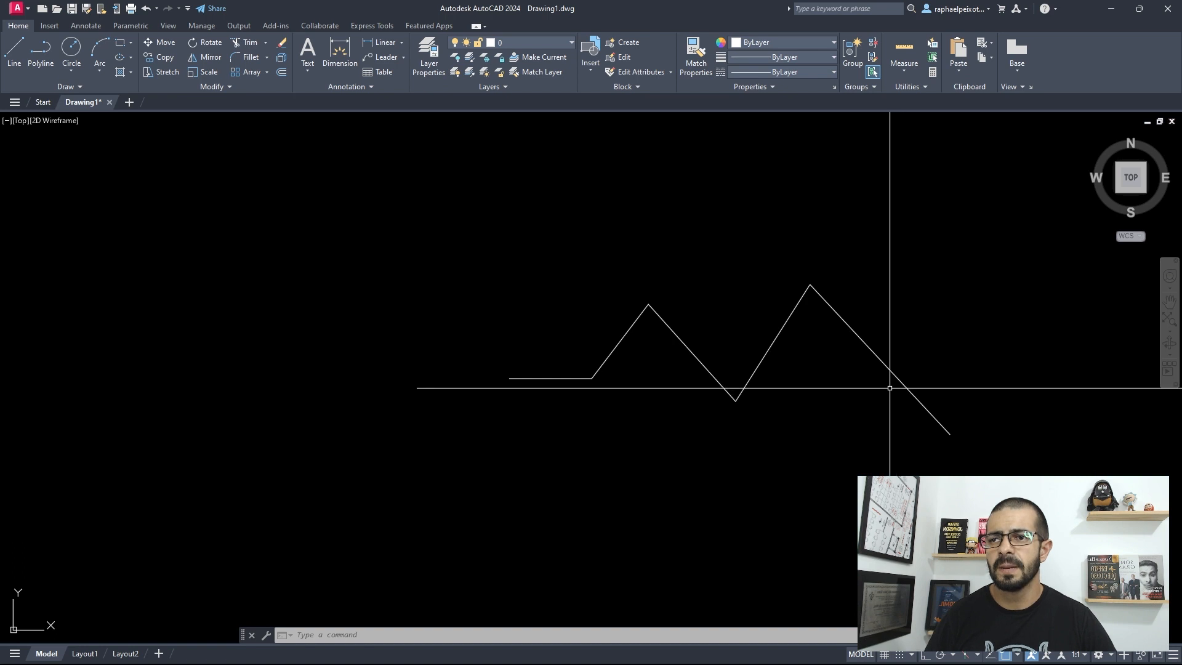
key("space")
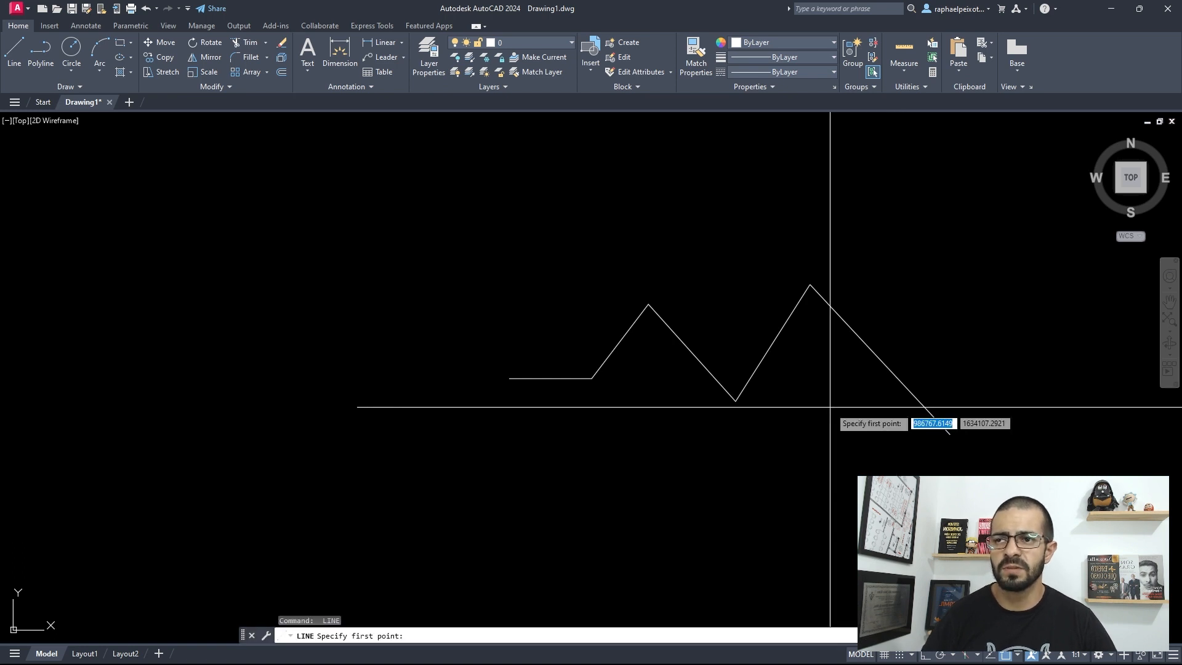
key("Escape")
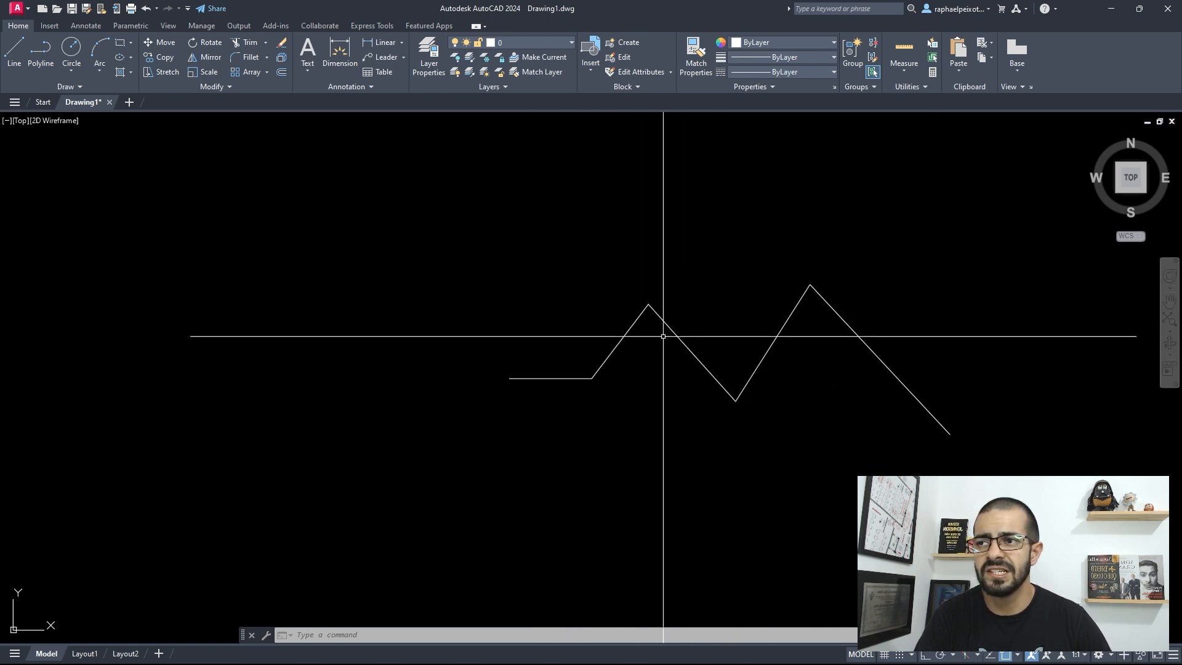
Select the zigzag's first four line segments one at a time to examine how they are connected, and clear the selection.
left_click(549, 396)
left_click(521, 359)
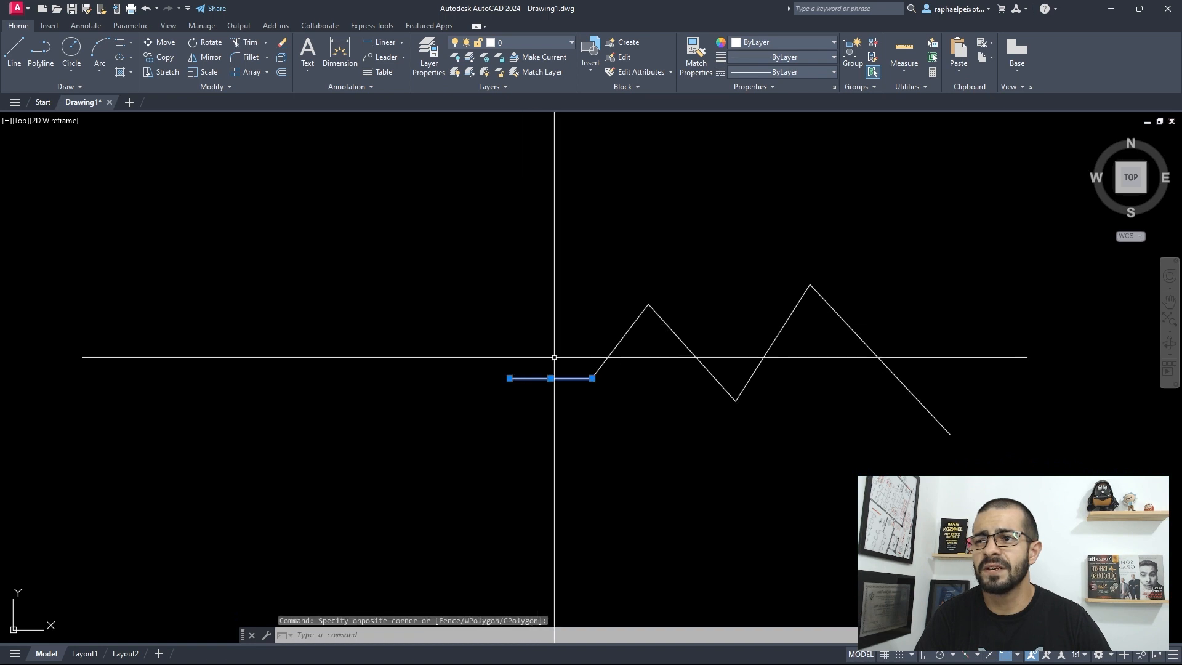
left_click(644, 347)
left_click(611, 329)
left_click(708, 356)
left_click(667, 414)
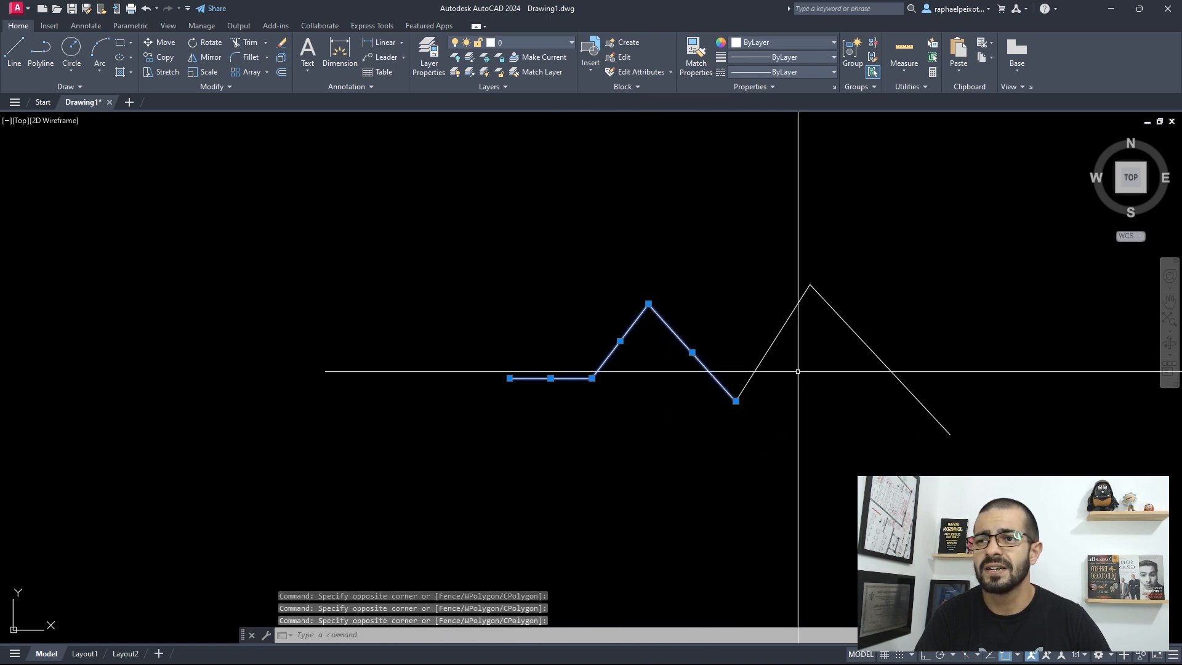
left_click(796, 369)
left_click(767, 292)
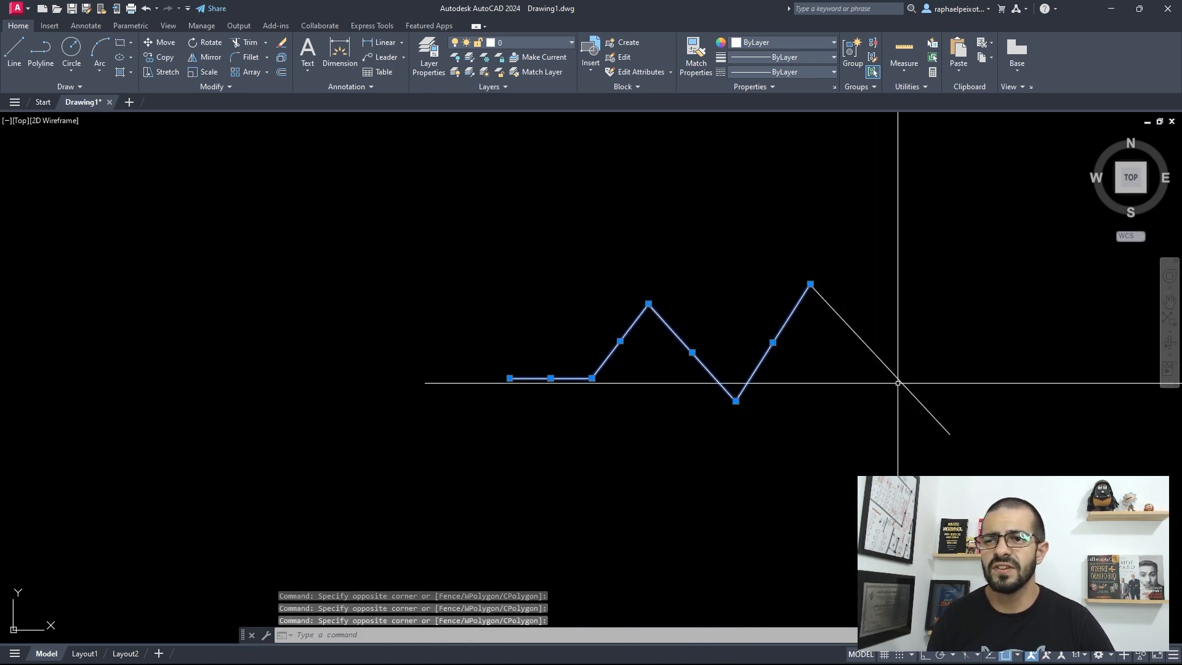
key("Escape")
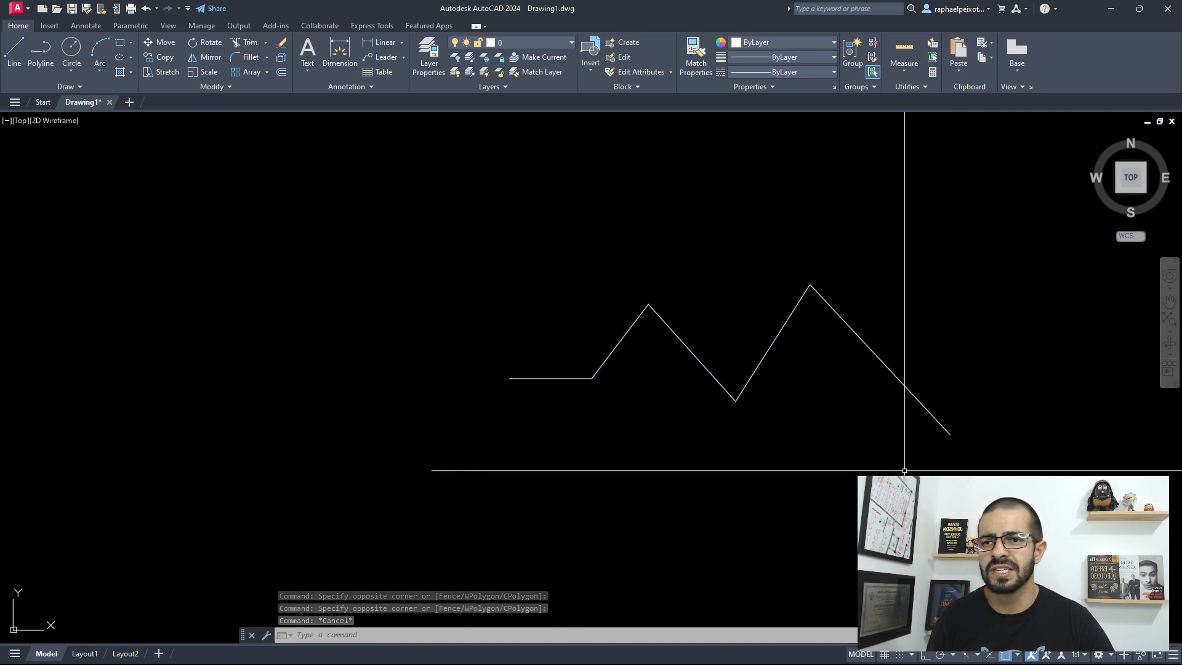
Select all five zigzag segments together with a single crossing window, and clear the selection.
left_click(1011, 474)
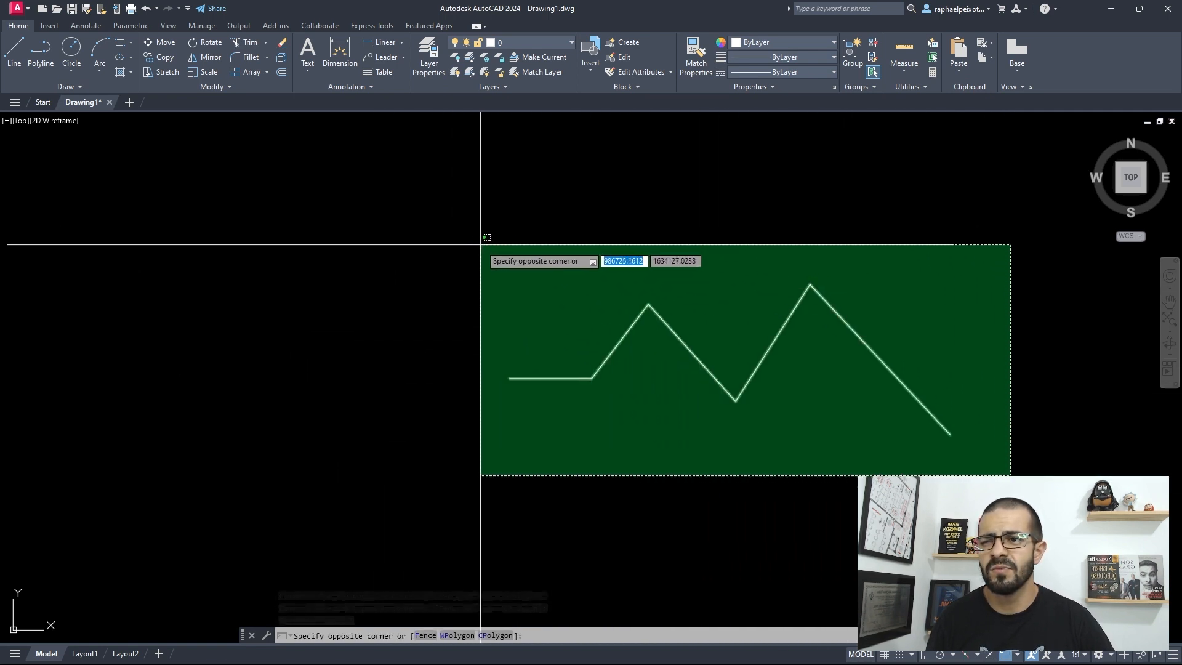
left_click(463, 243)
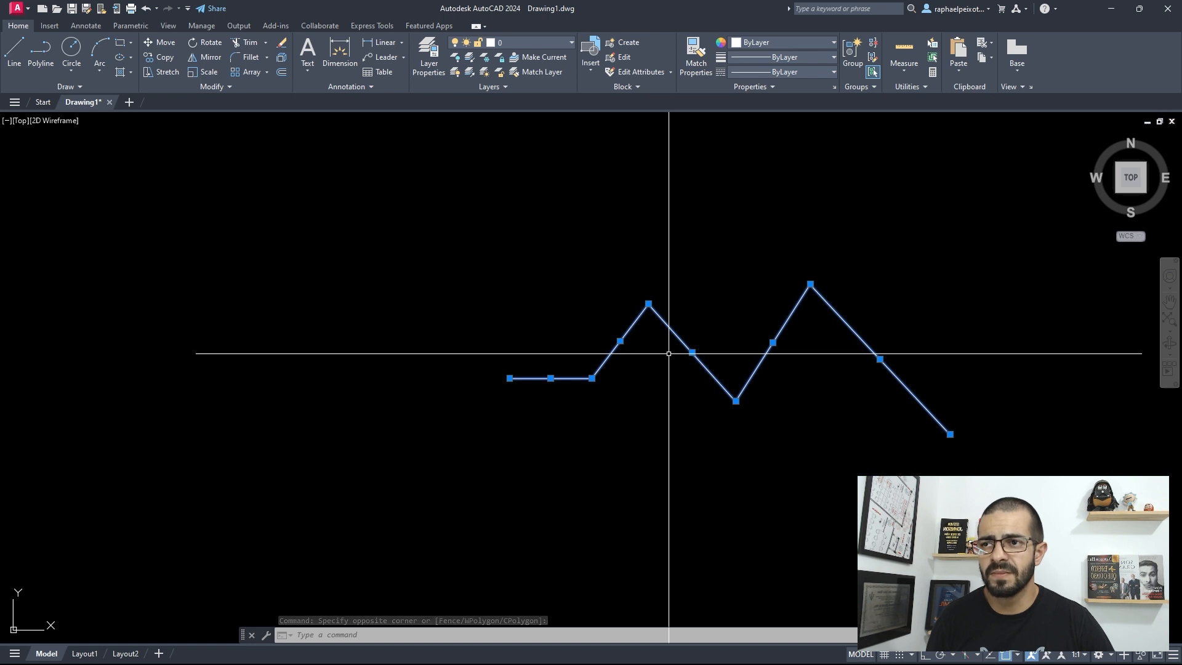
key("Escape")
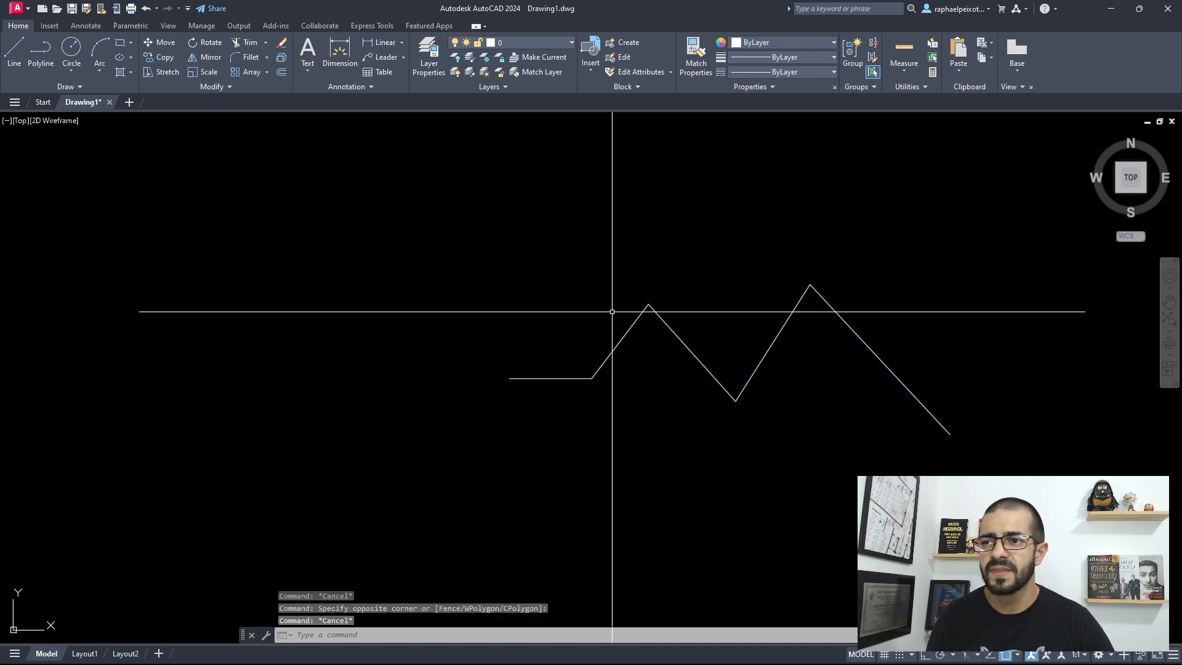
Draw a polyline below the line zigzag with a horizontal first segment about 10 units long and four similar zigzag segments.
scroll(616, 302, "down", 4)
scroll(620, 285, "up", 2)
scroll(513, 230, "up", 2)
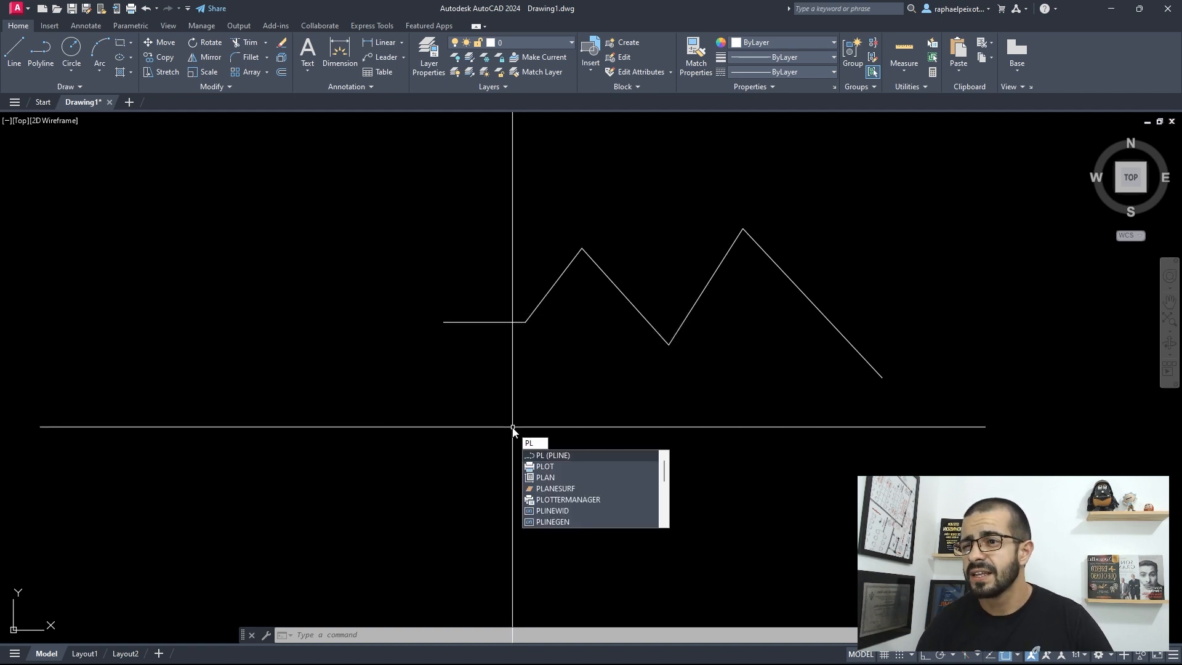
key("Return")
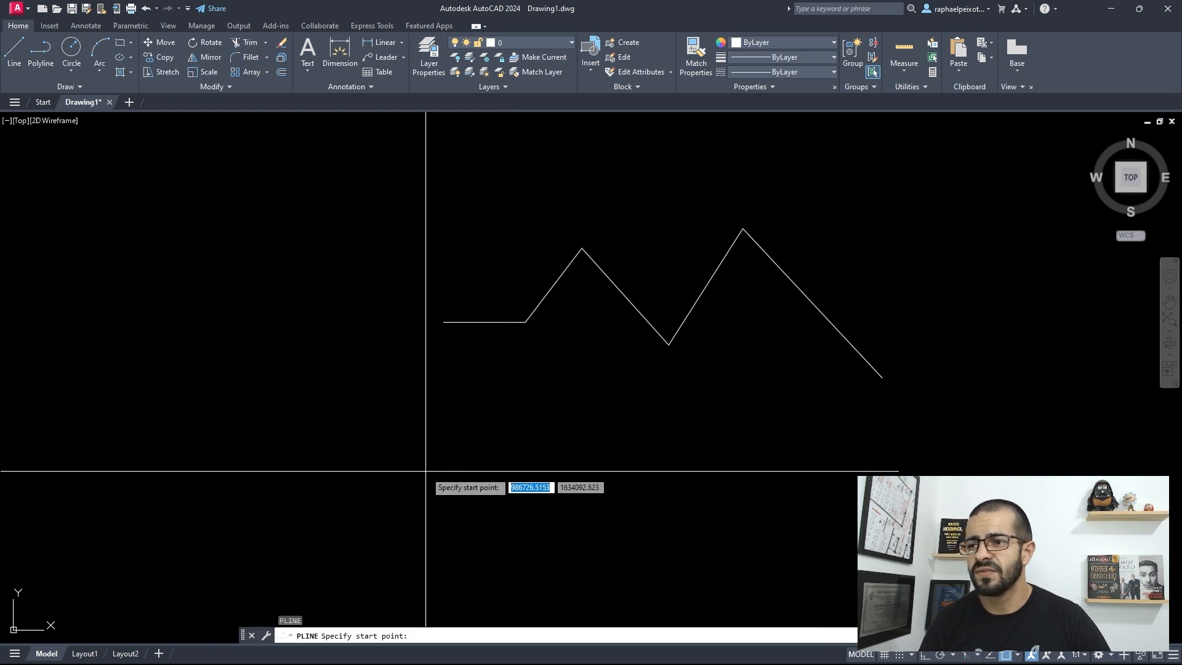
left_click(442, 446)
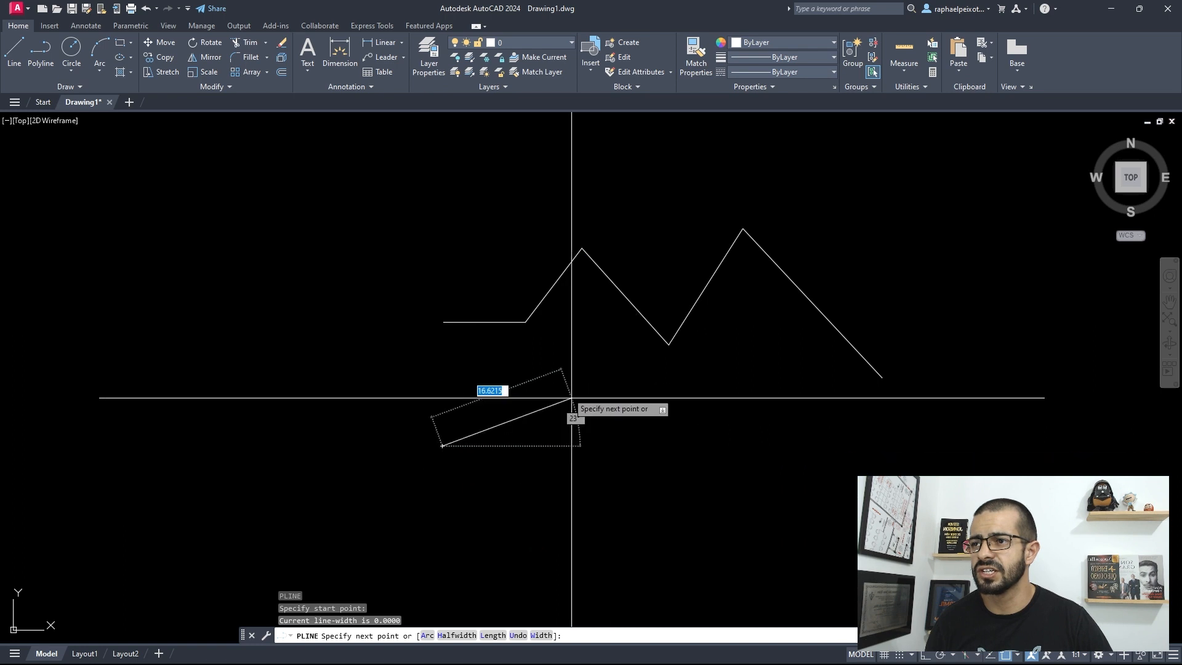
key("F8")
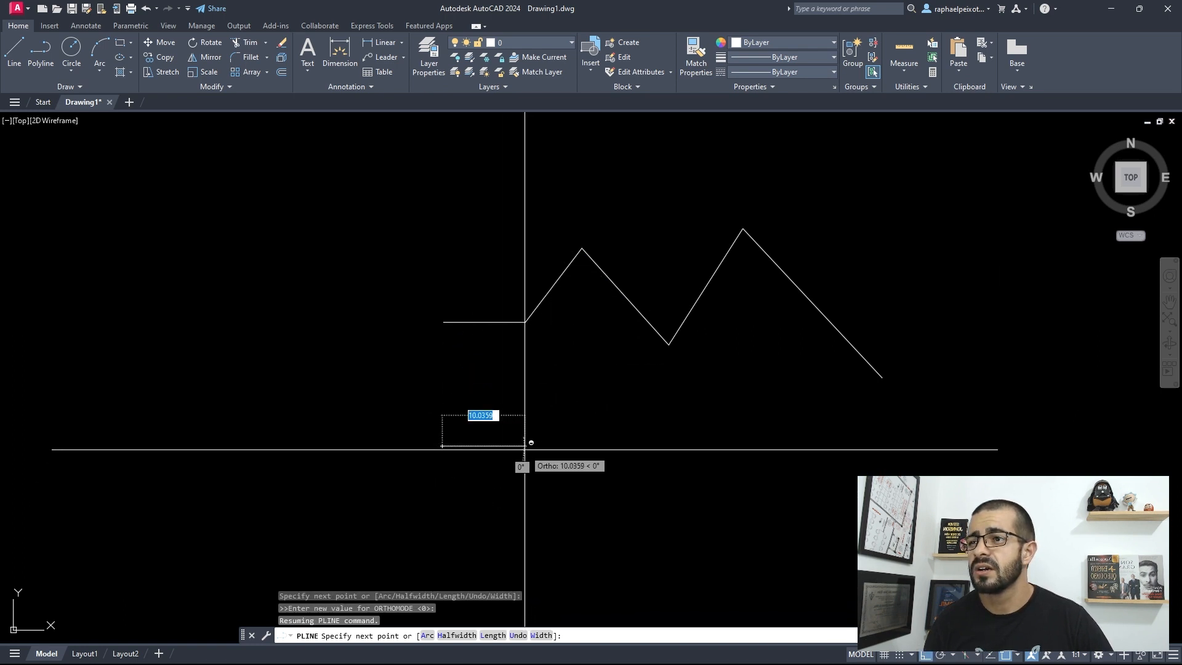
left_click(524, 445)
left_click(578, 379)
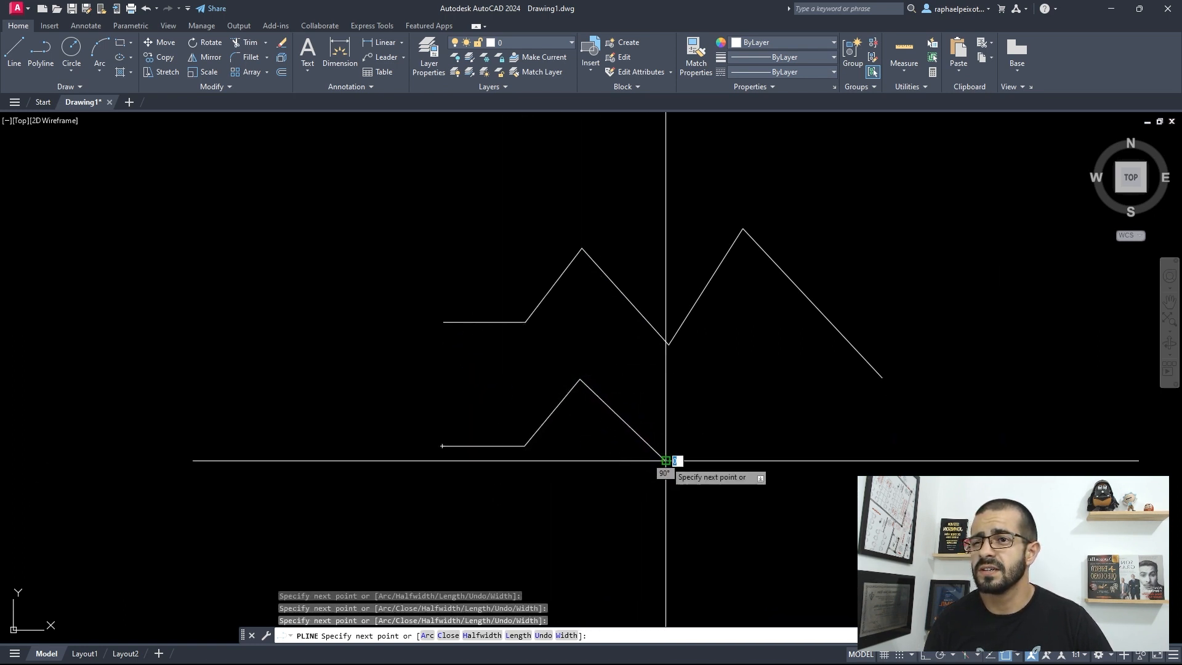
left_click(666, 460)
left_click(746, 357)
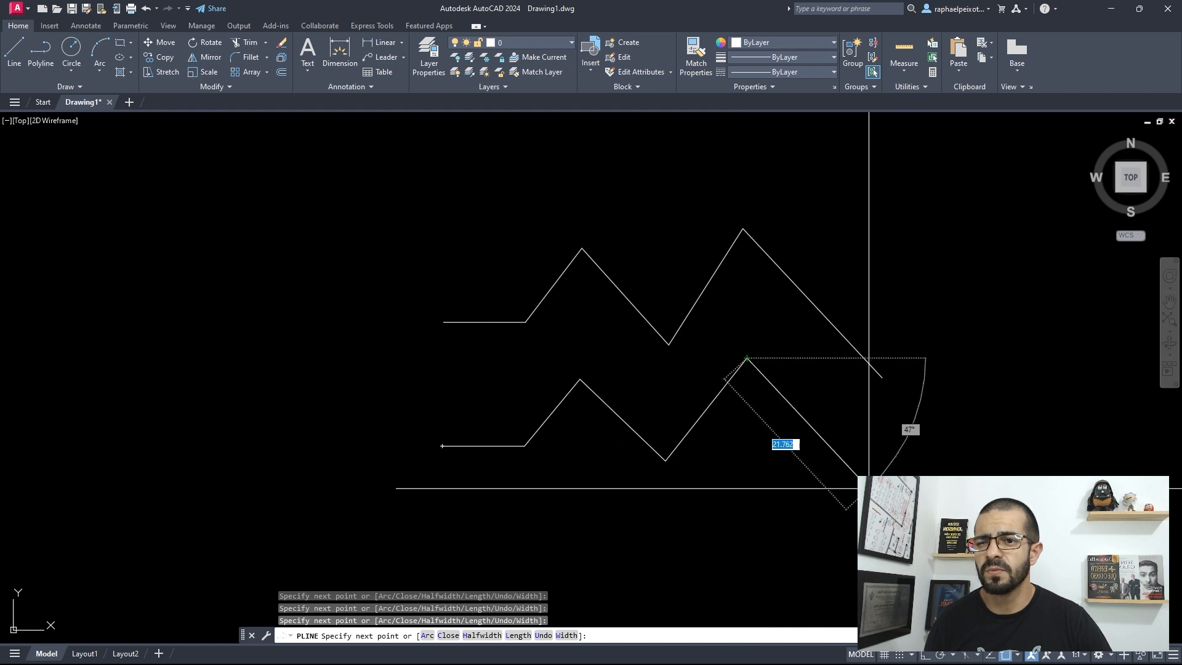
left_click(868, 488)
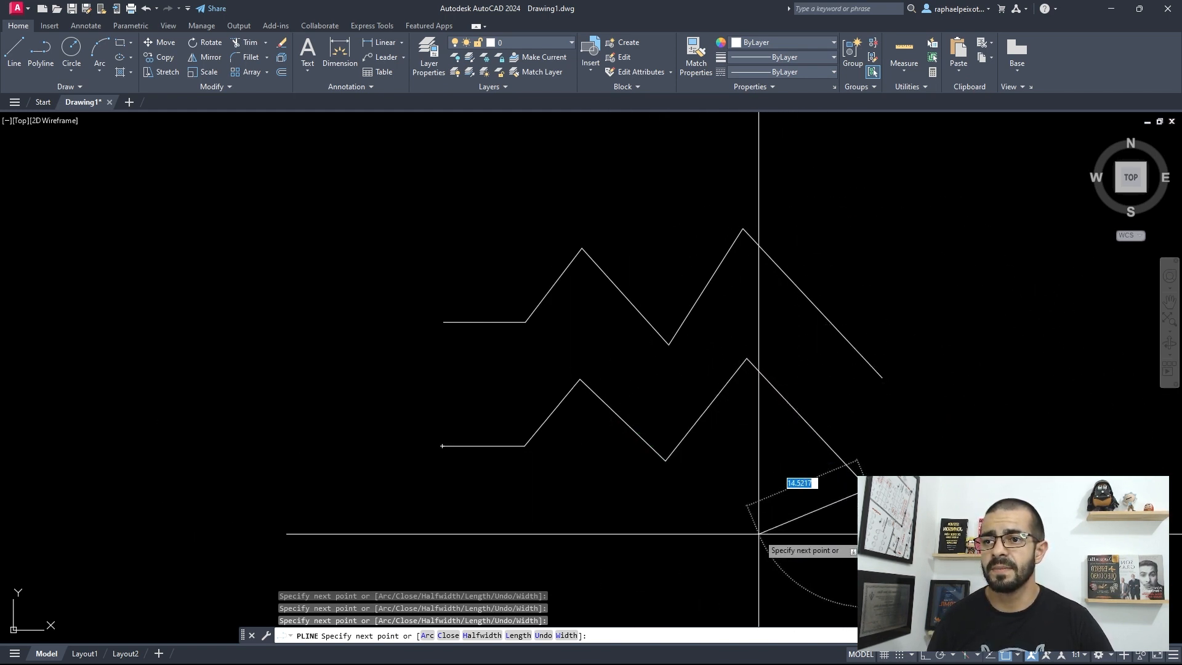
key("Return")
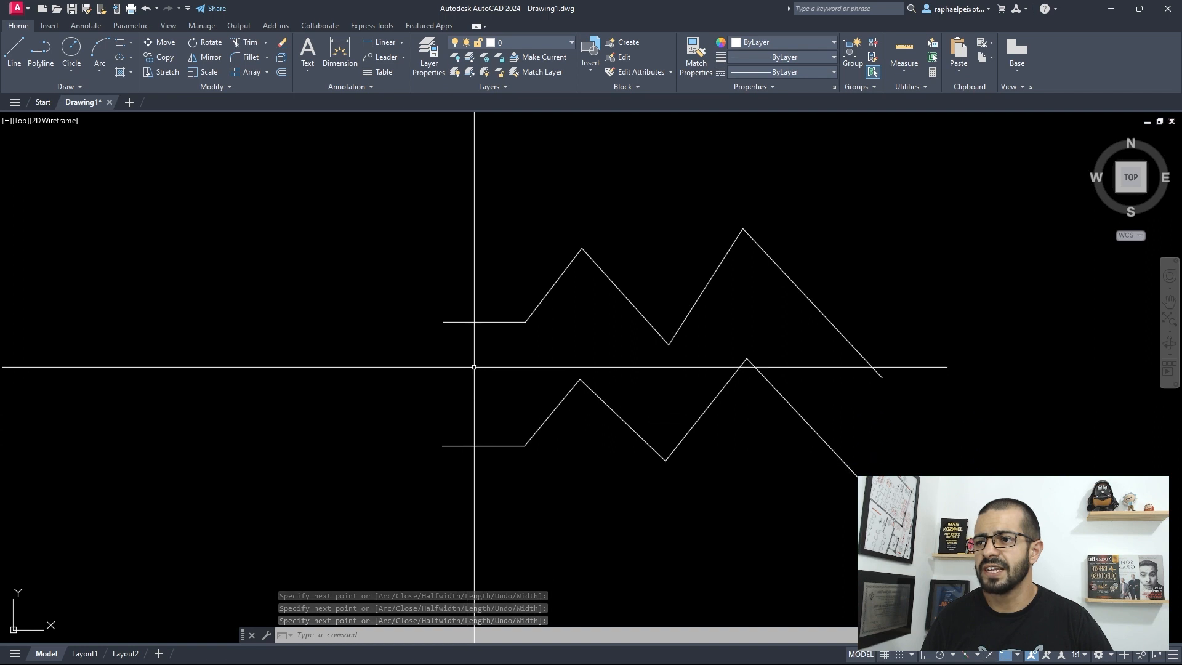
Select the line zigzag's horizontal segment and the polyline with small crossing windows to compare them, and clear the selection.
left_click(496, 383)
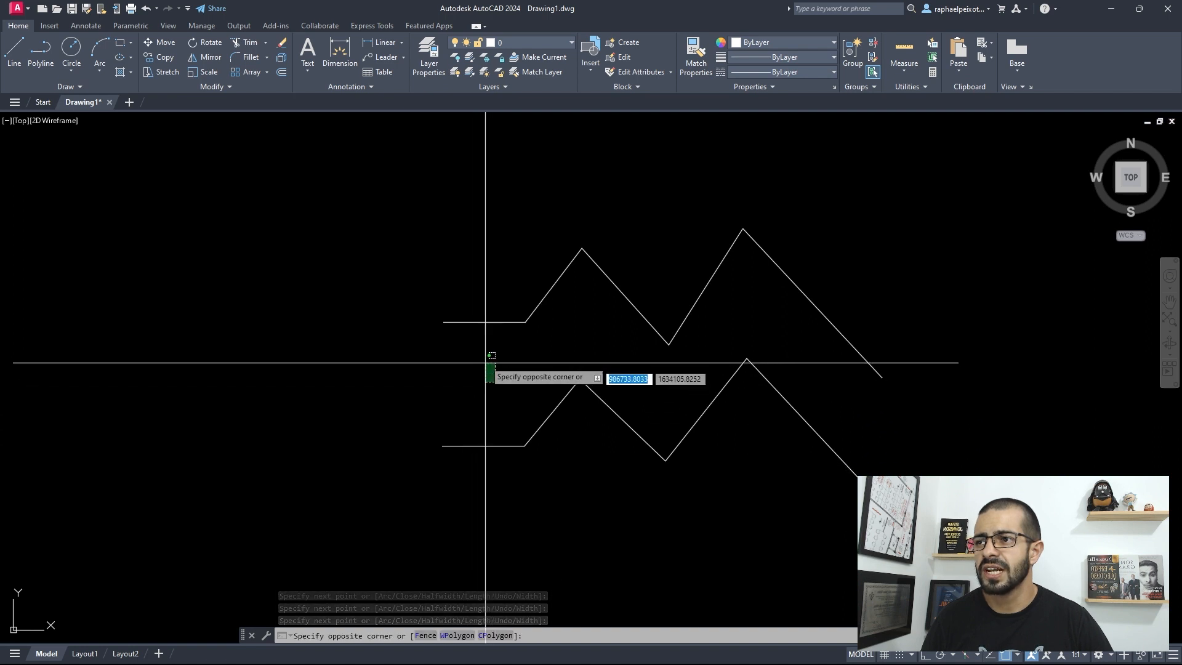
left_click(431, 269)
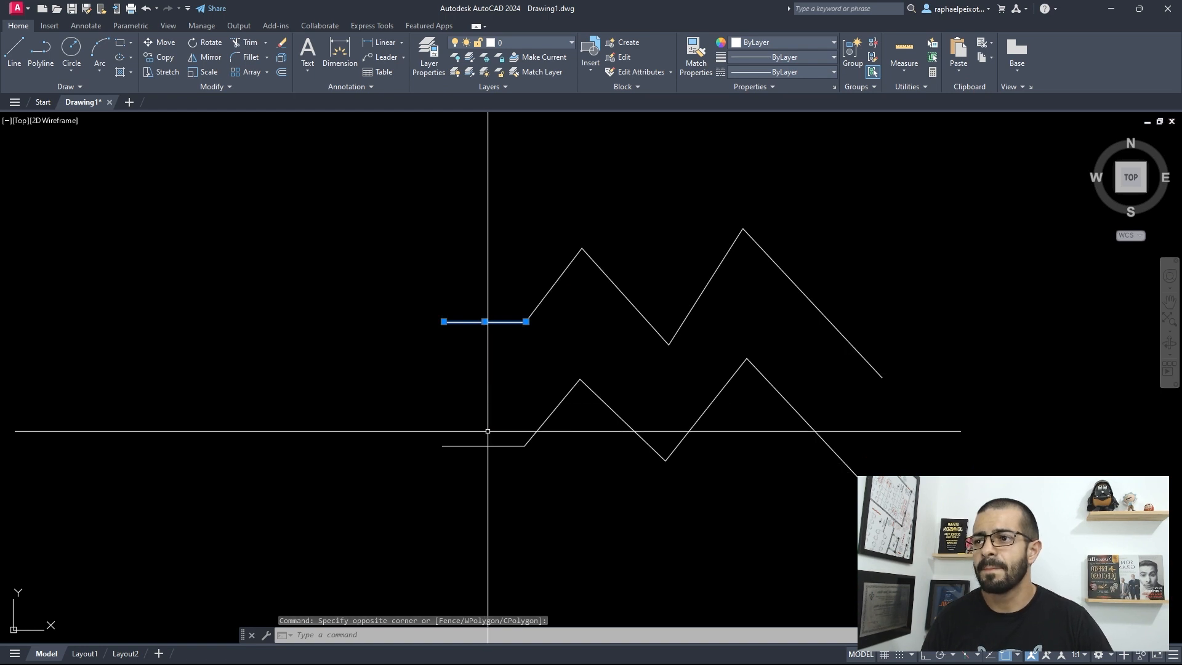
left_click(491, 500)
left_click_drag(453, 425, 401, 382)
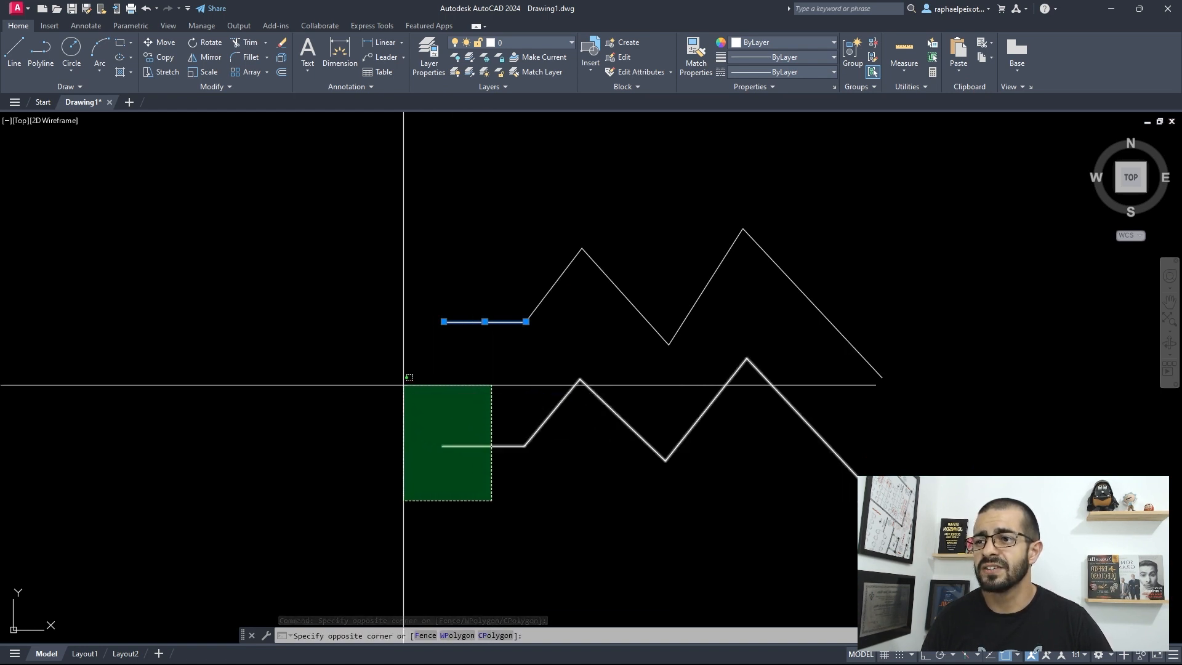
left_click(401, 382)
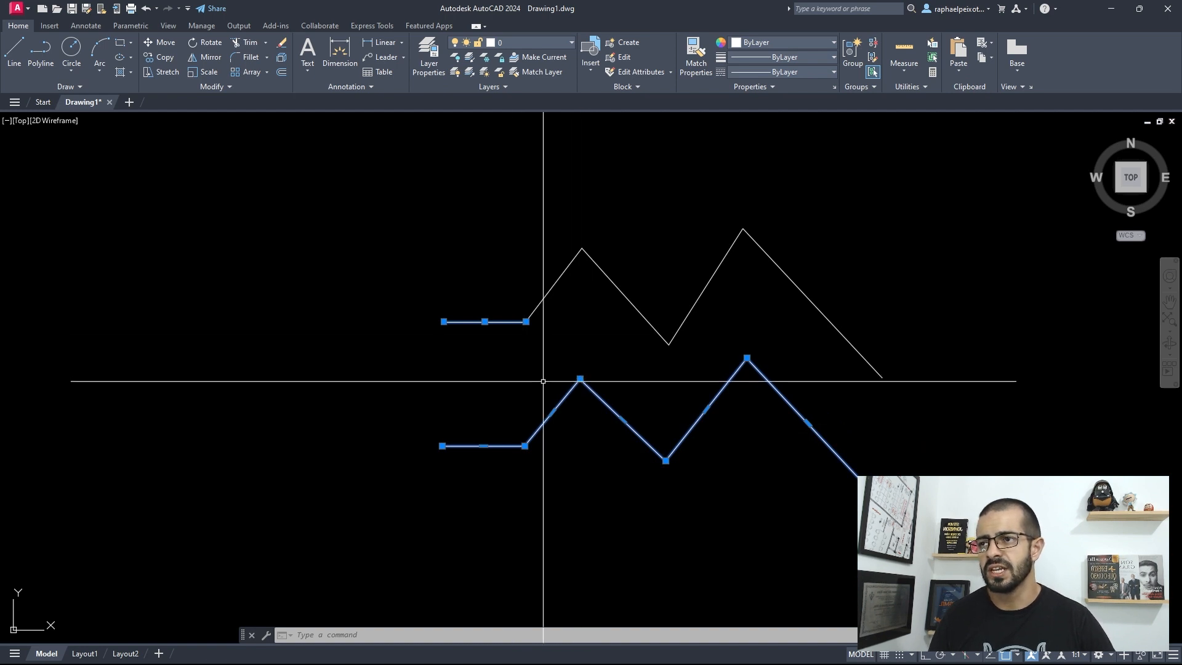
key("Escape")
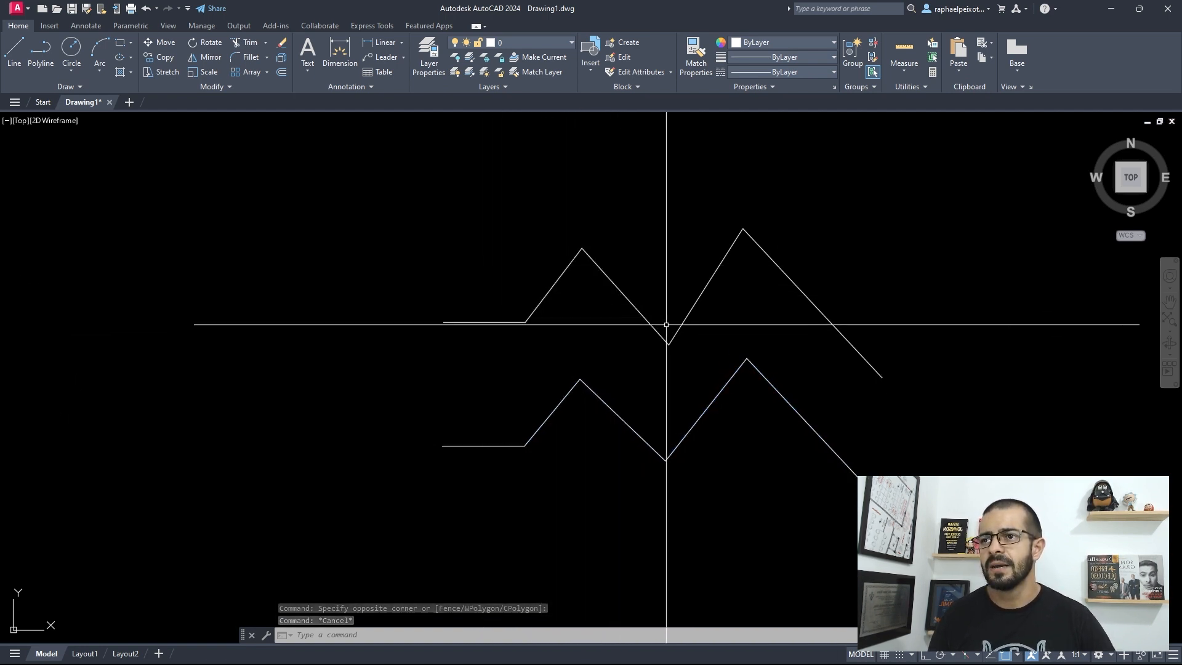
Select the polyline with a crossing window over its fourth segment to check its connectivity, and clear the selection.
left_click(711, 449)
left_click(657, 414)
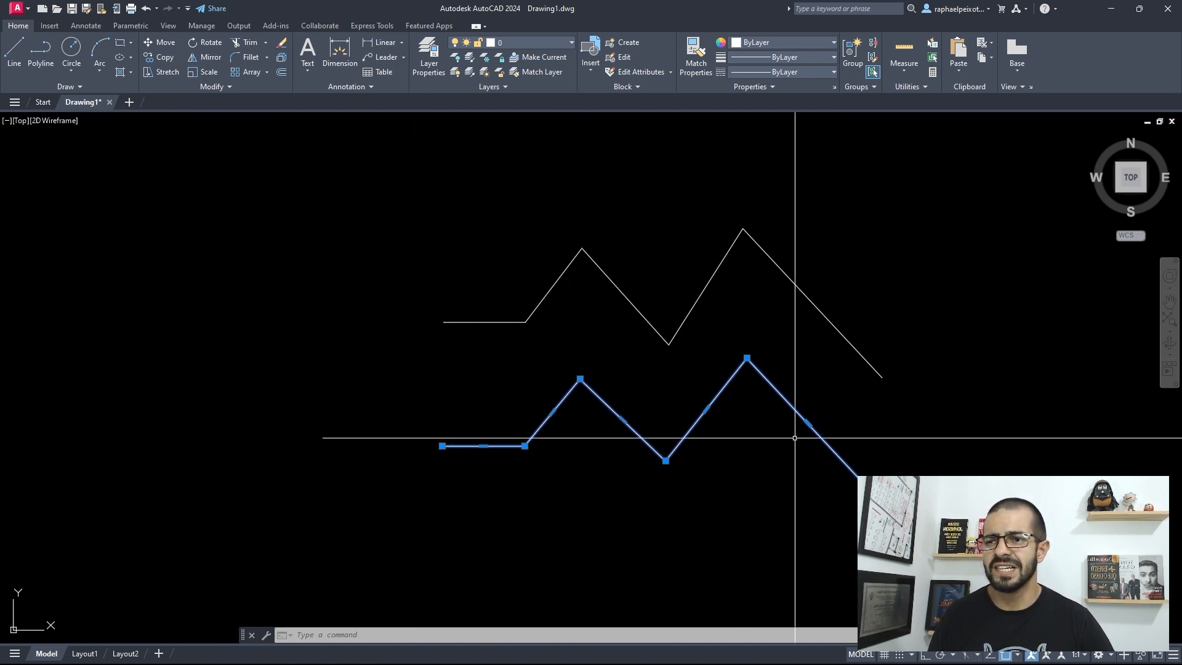
key("Escape")
Select the upper zigzag's five line segments one by one with small crossing windows, and clear the selection.
left_click(498, 353)
left_click(470, 304)
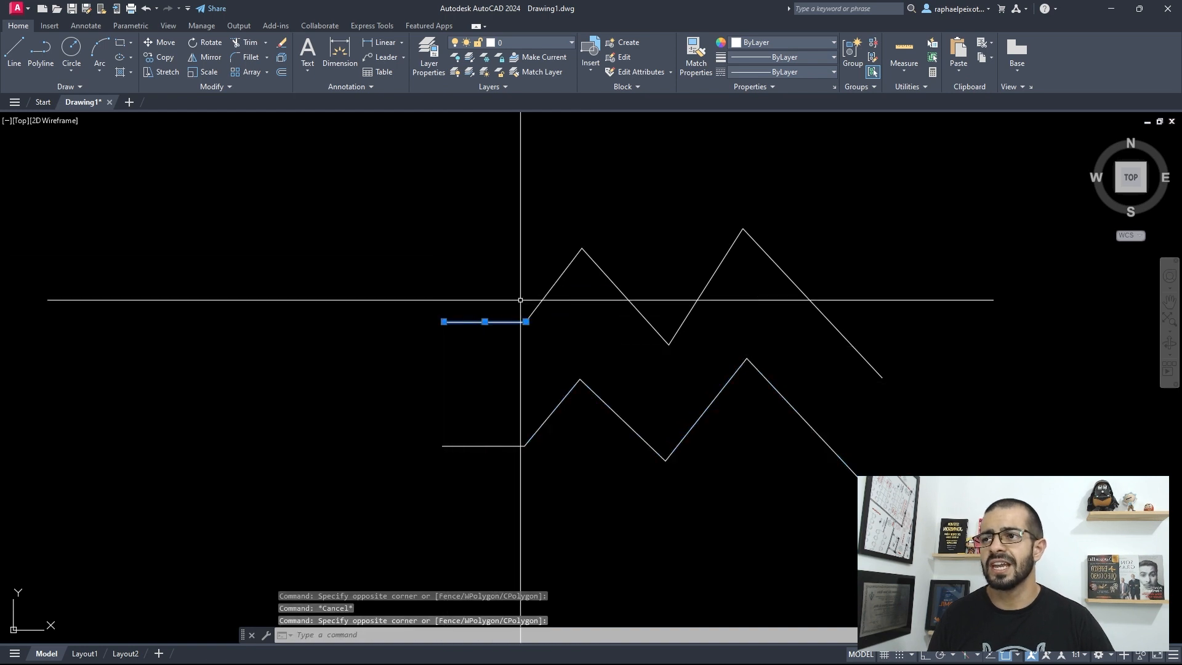
left_click(569, 301)
left_click(533, 257)
left_click(636, 269)
left_click(605, 303)
left_click(722, 292)
left_click(693, 251)
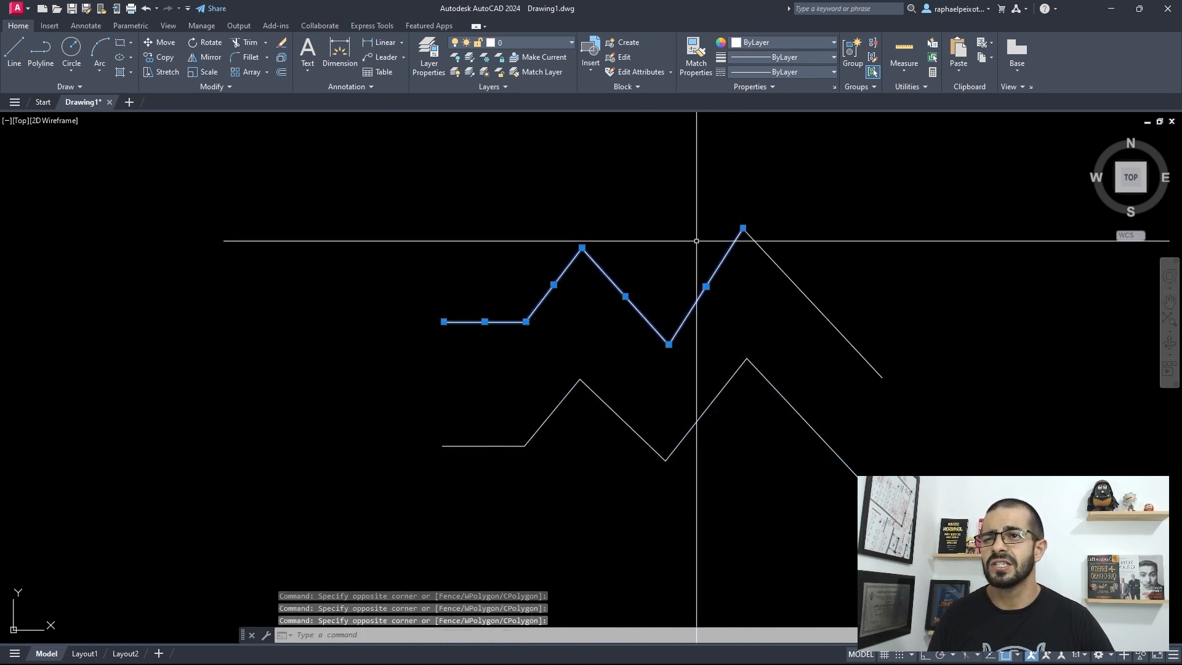
left_click(807, 263)
left_click(782, 306)
key("Escape")
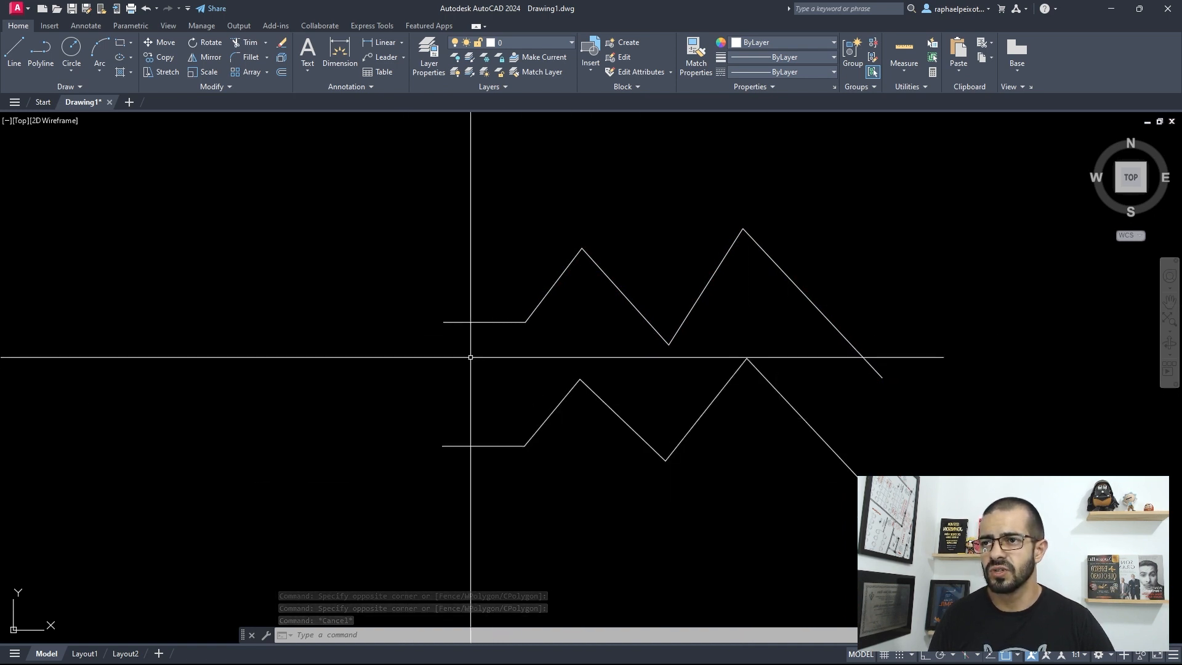
scroll(466, 354, "down", 3)
scroll(532, 324, "up", 3)
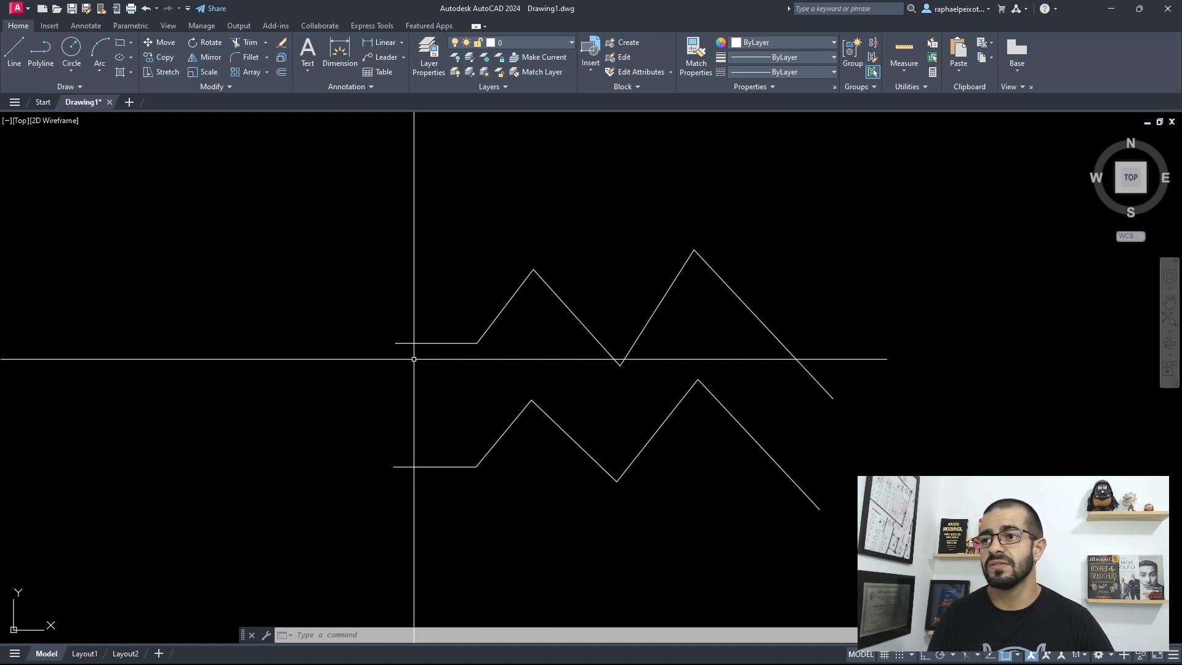
scroll(448, 369, "down", 2)
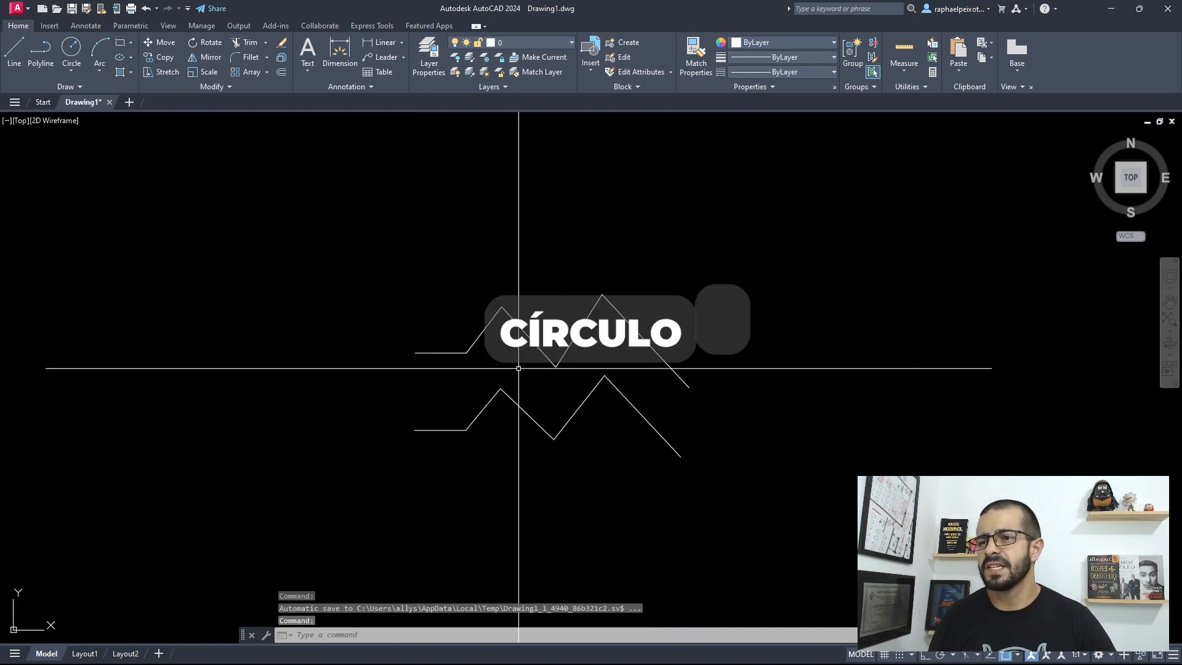
scroll(596, 357, "up", 2)
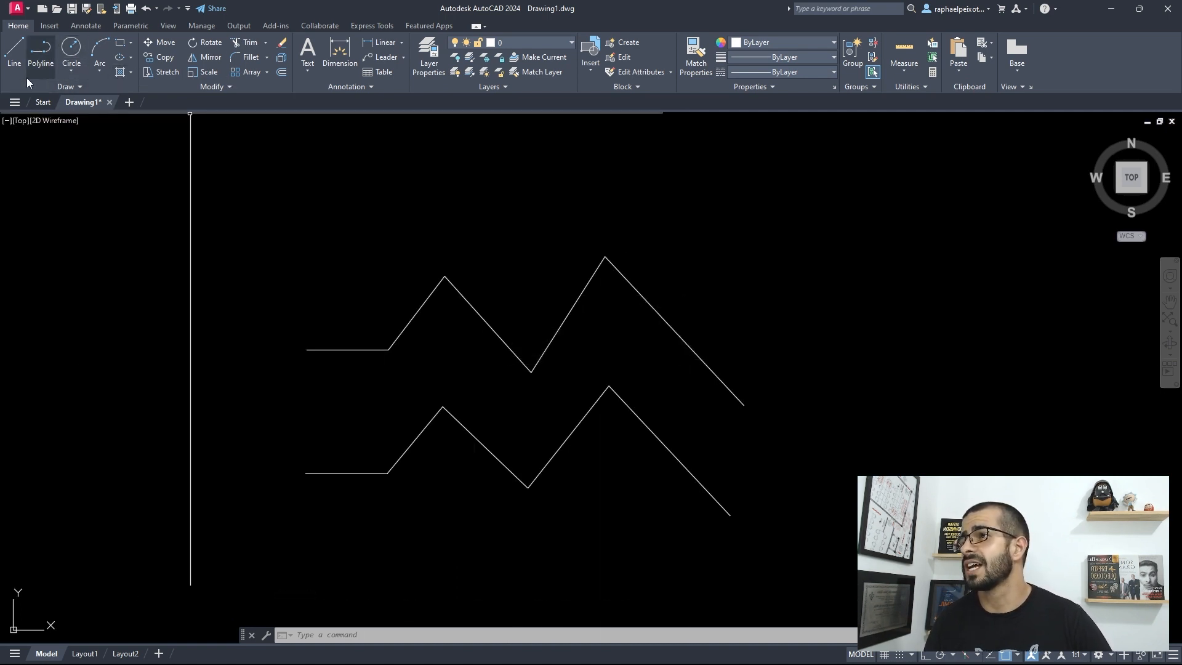
left_click(76, 90)
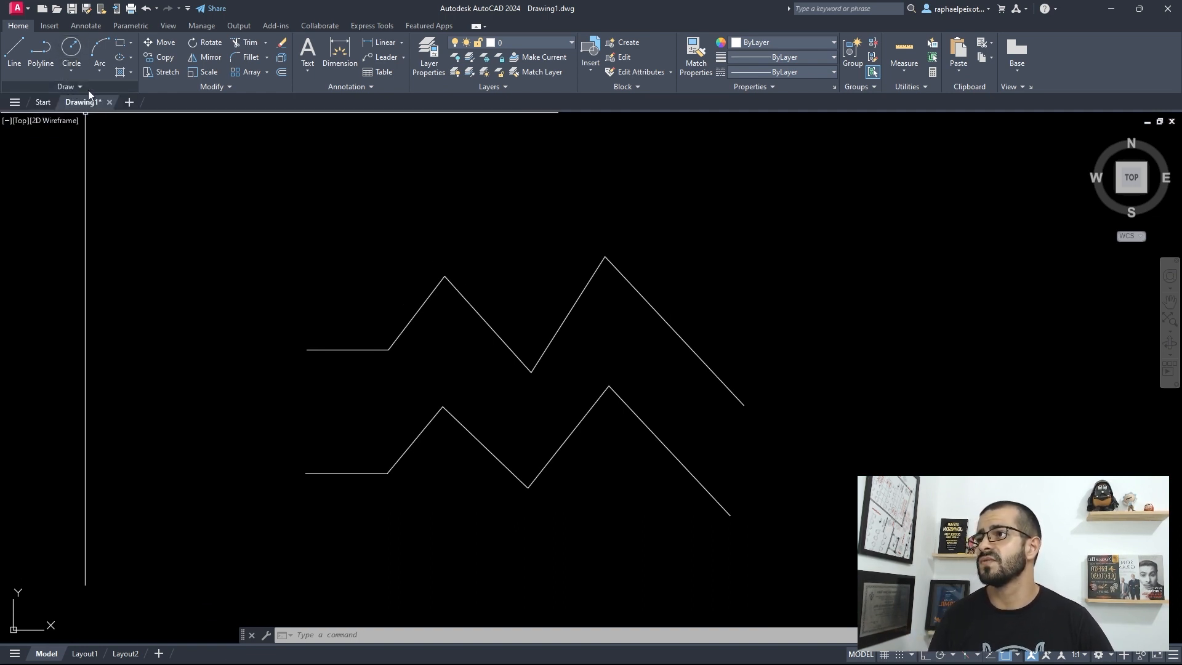
left_click(87, 90)
left_click(204, 249)
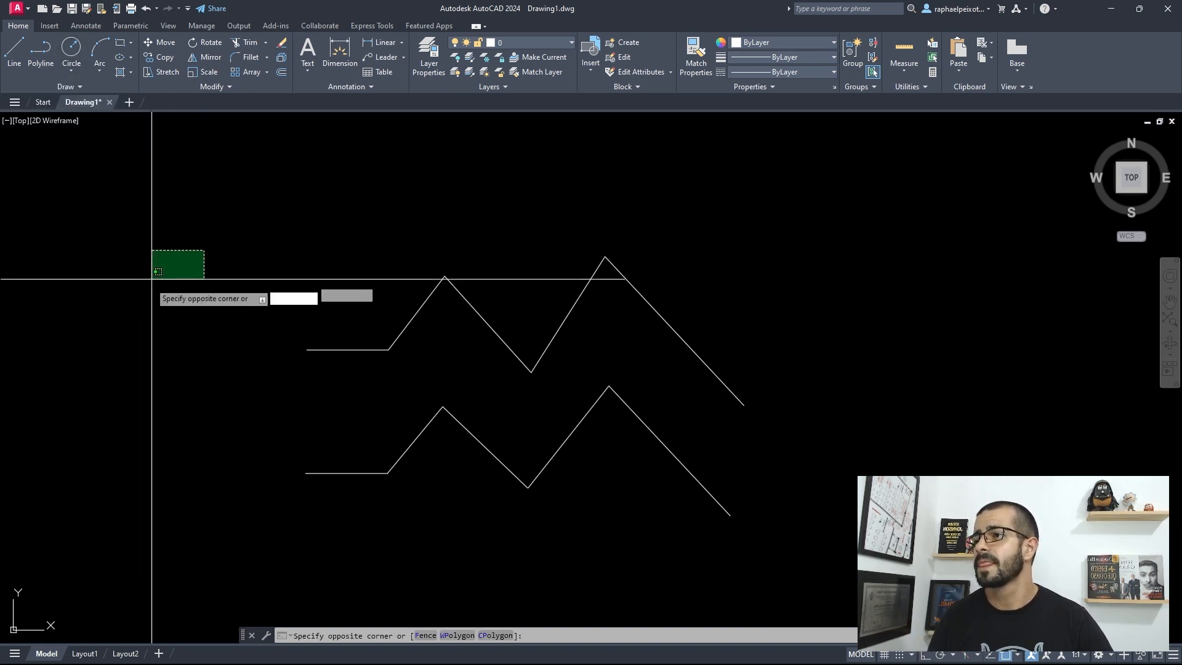
left_click(152, 277)
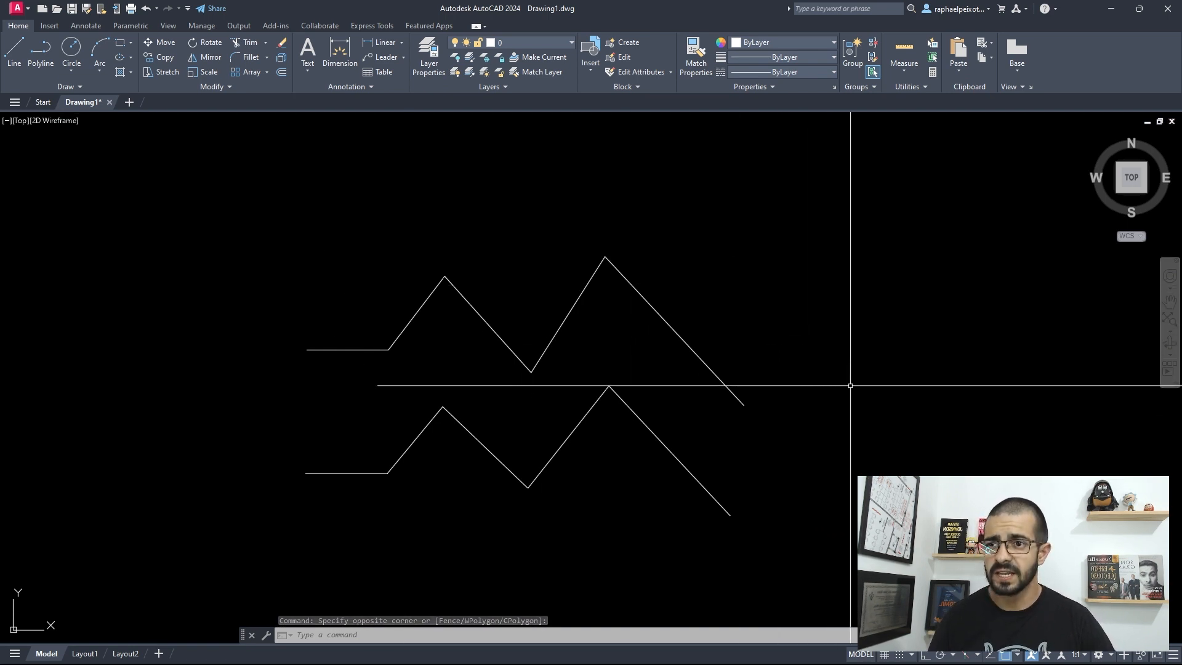
Draw a circle of radius 5 centred on the final endpoint of the upper line zigzag.
type("c")
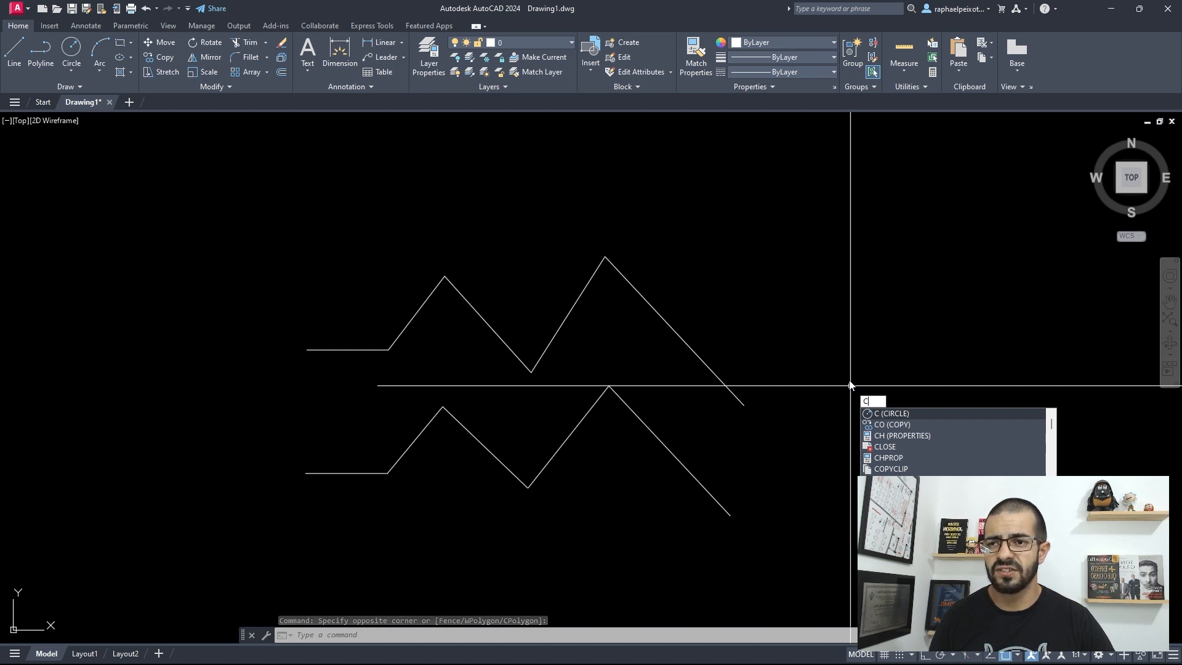
key("Return")
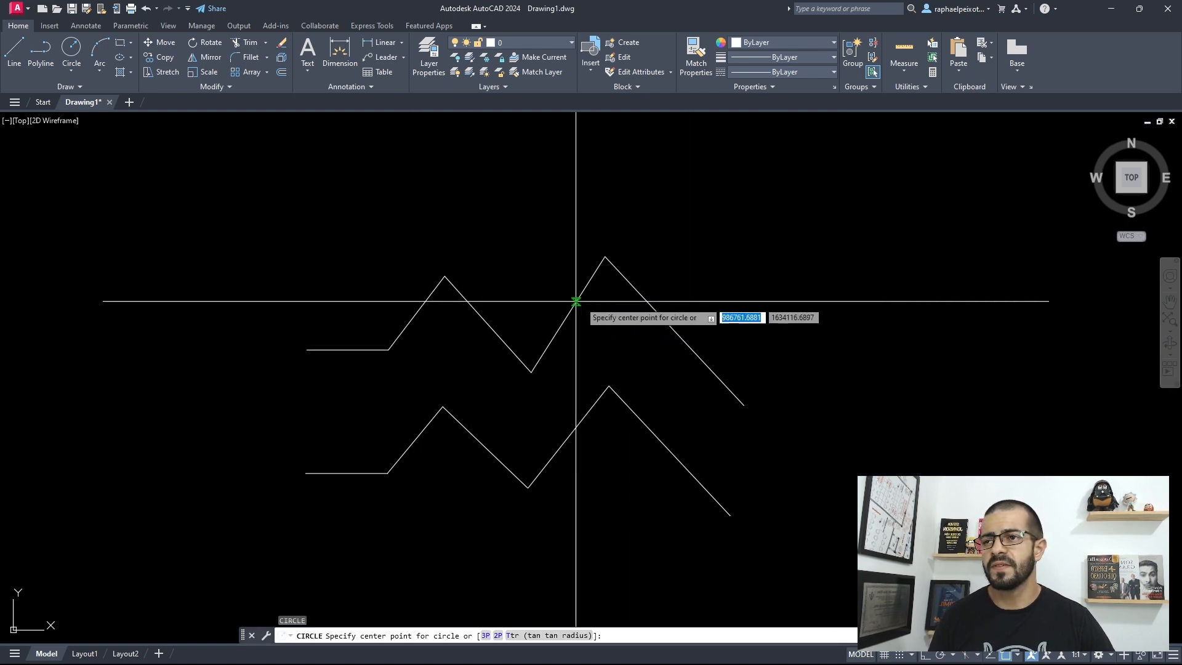
scroll(596, 308, "down", 2)
scroll(794, 339, "up", 2)
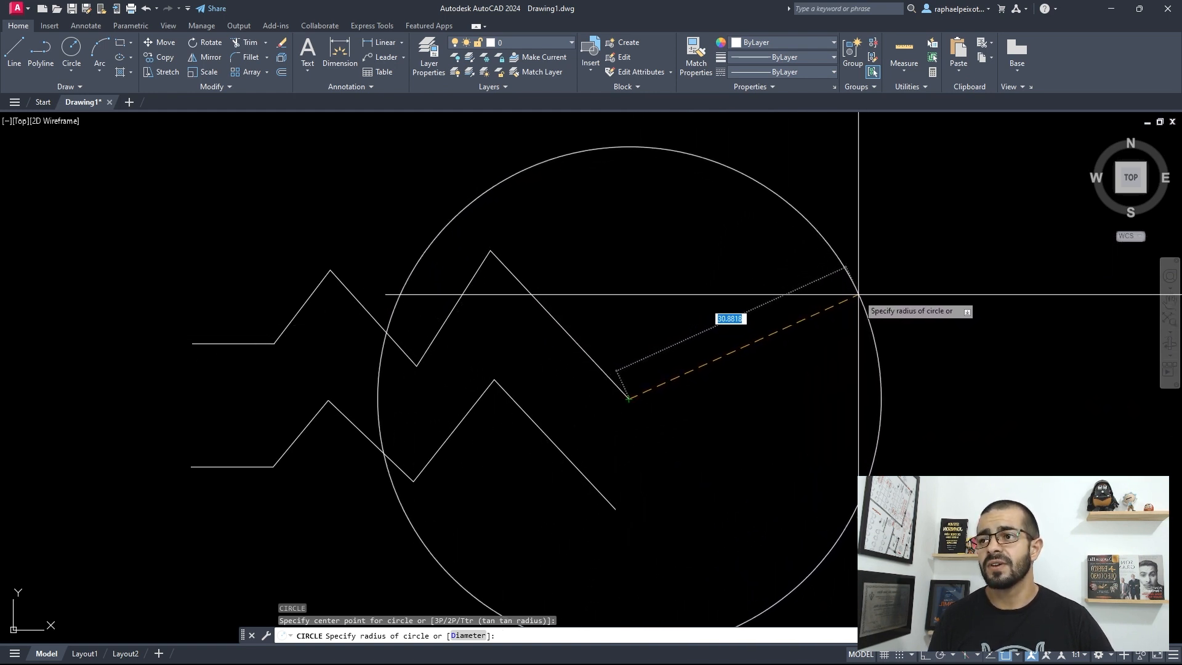
scroll(781, 303, "down", 5)
scroll(781, 303, "up", 6)
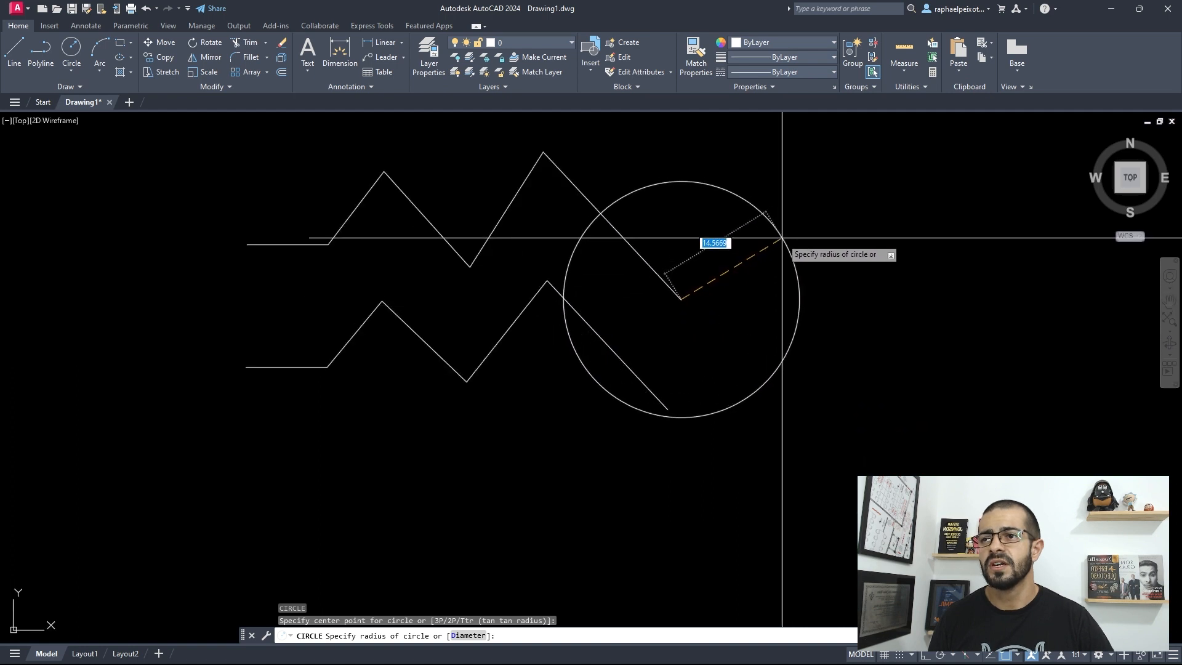
scroll(774, 334, "down", 5)
scroll(774, 334, "up", 4)
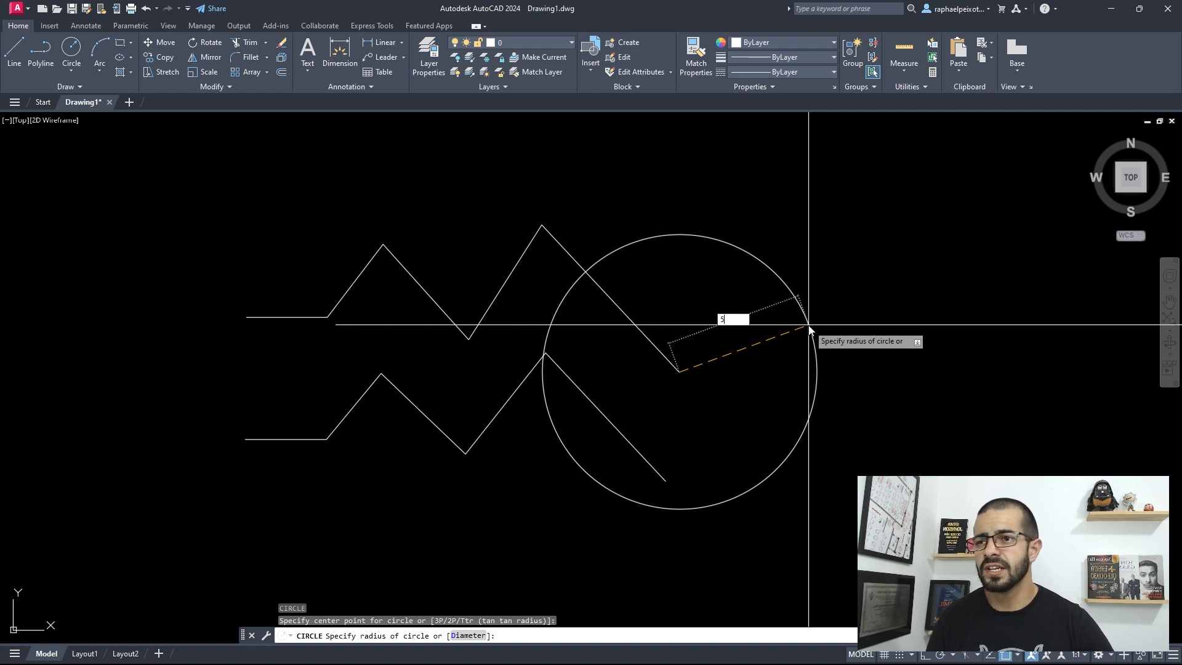
key("Return")
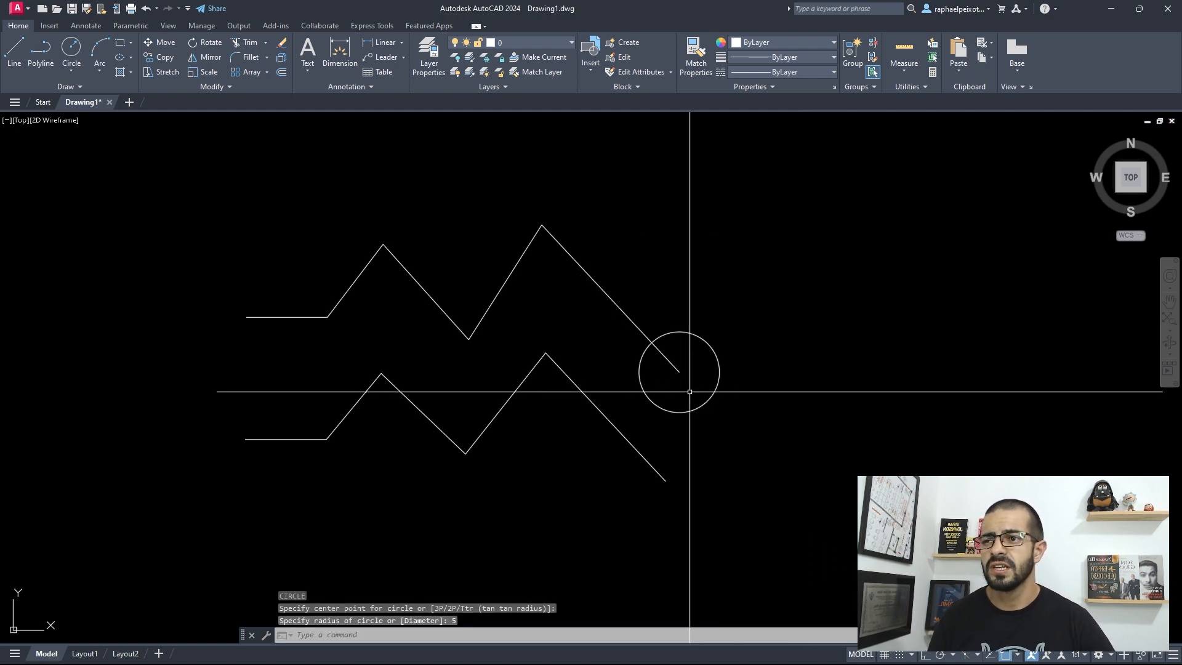
Draw a circle of radius 10 centred on the final endpoint of the lower polyline.
scroll(690, 360, "up", 4)
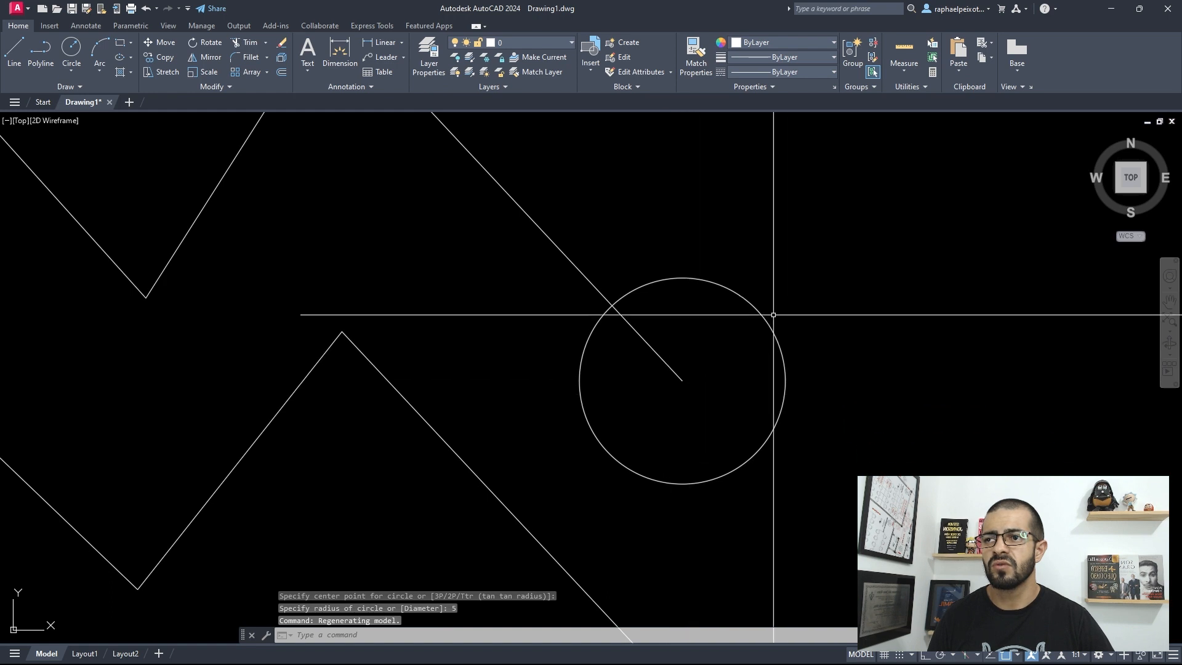
scroll(773, 325, "down", 4)
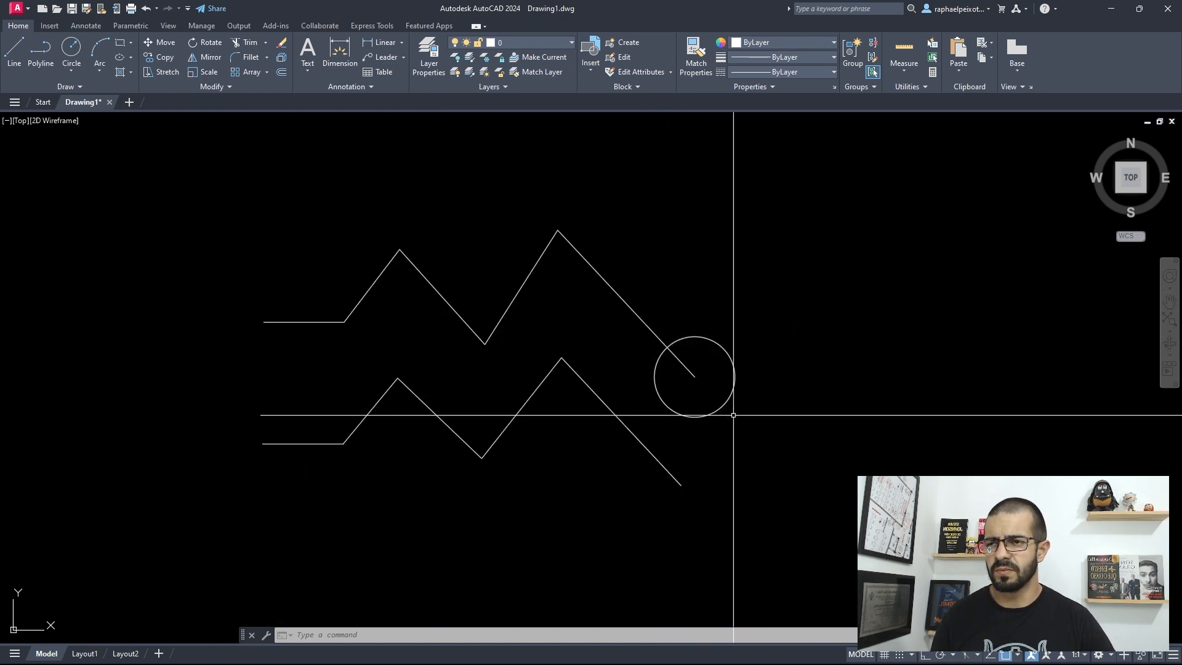
key("Return")
left_click(681, 484)
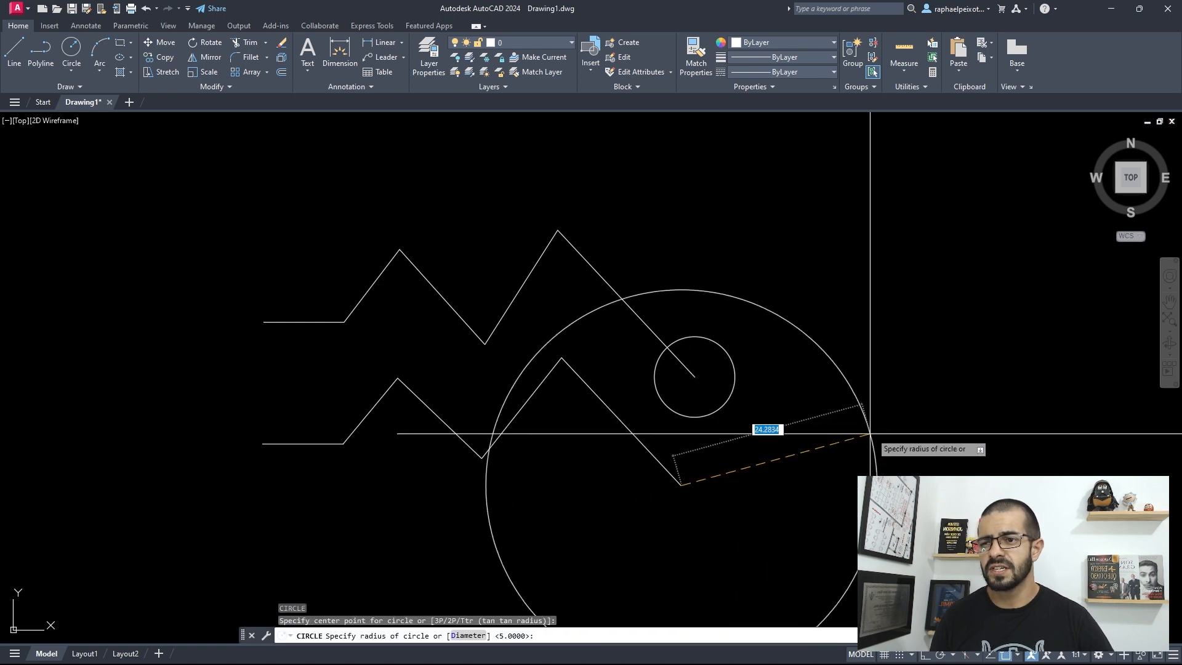
scroll(860, 438, "down", 4)
scroll(859, 435, "up", 4)
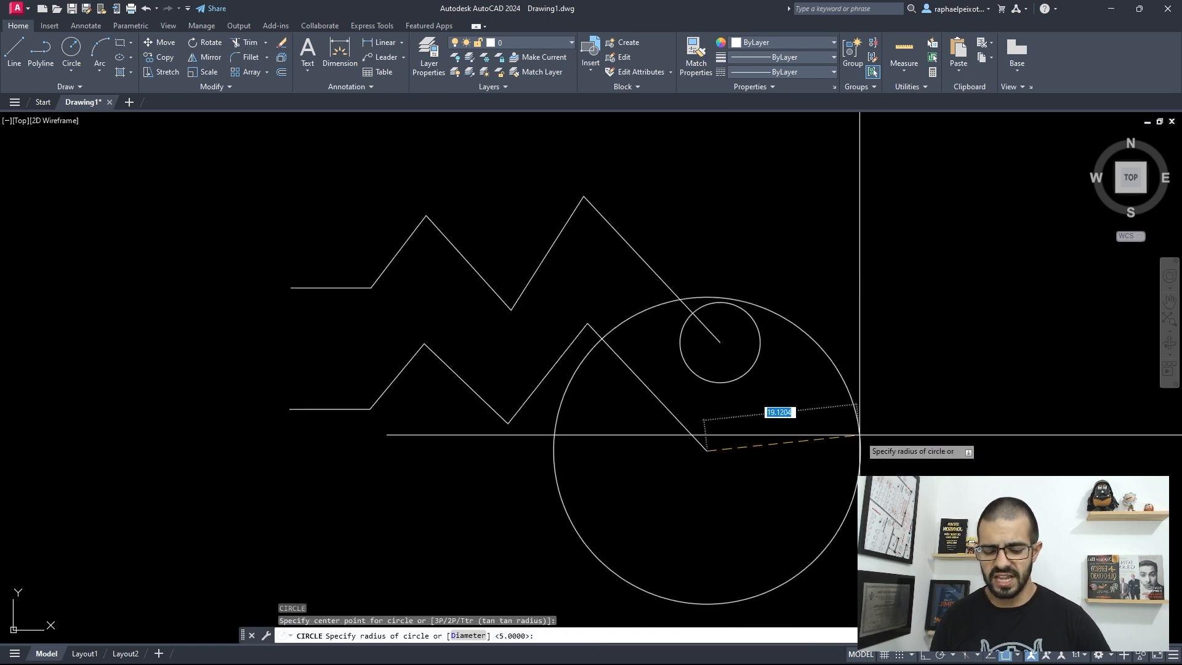
key("Return")
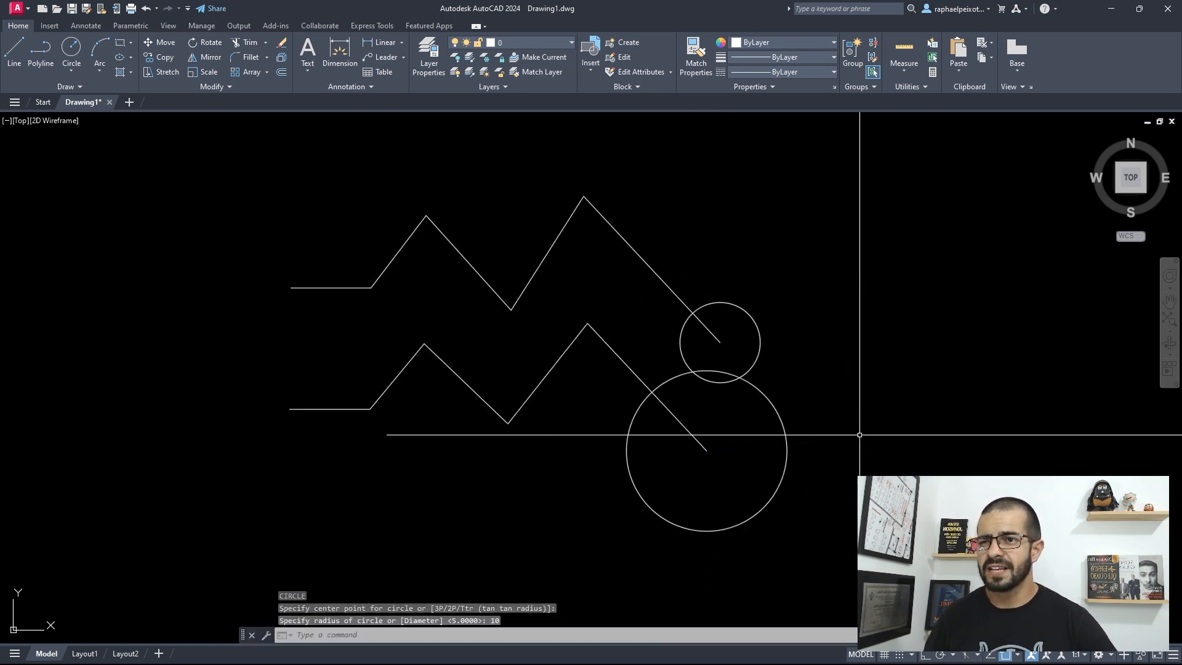
Draw a freehand circle of radius about 5.6 in the empty space to the right of the other circles.
scroll(717, 428, "up", 3)
scroll(706, 369, "down", 3)
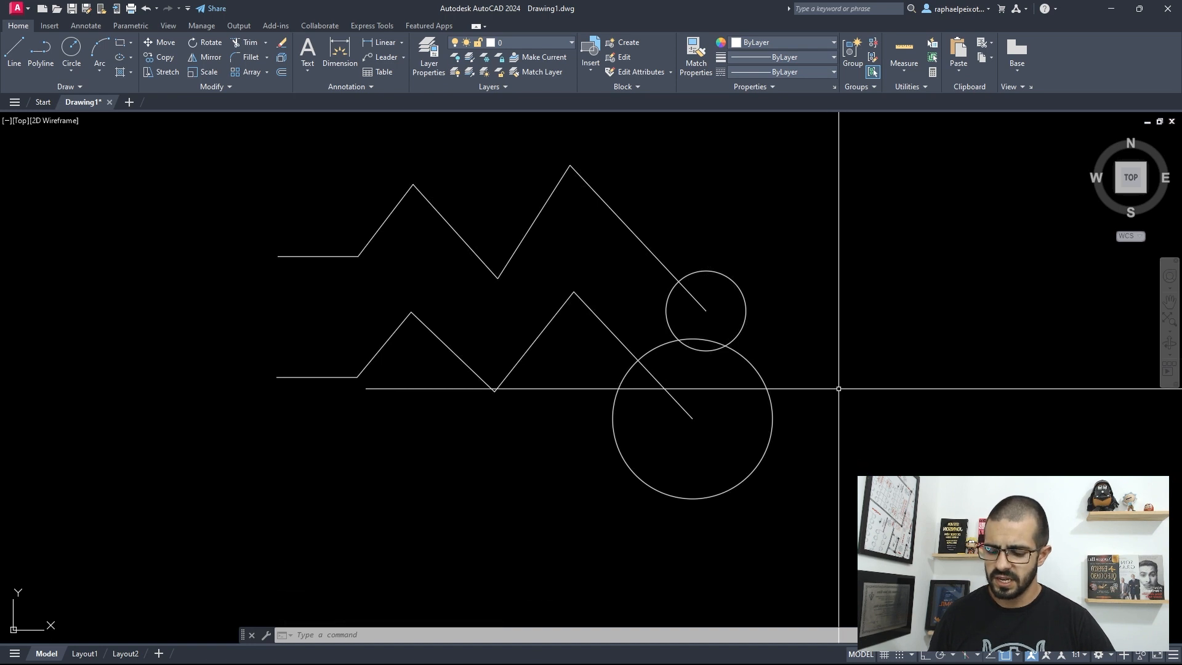
key("Return")
left_click(913, 378)
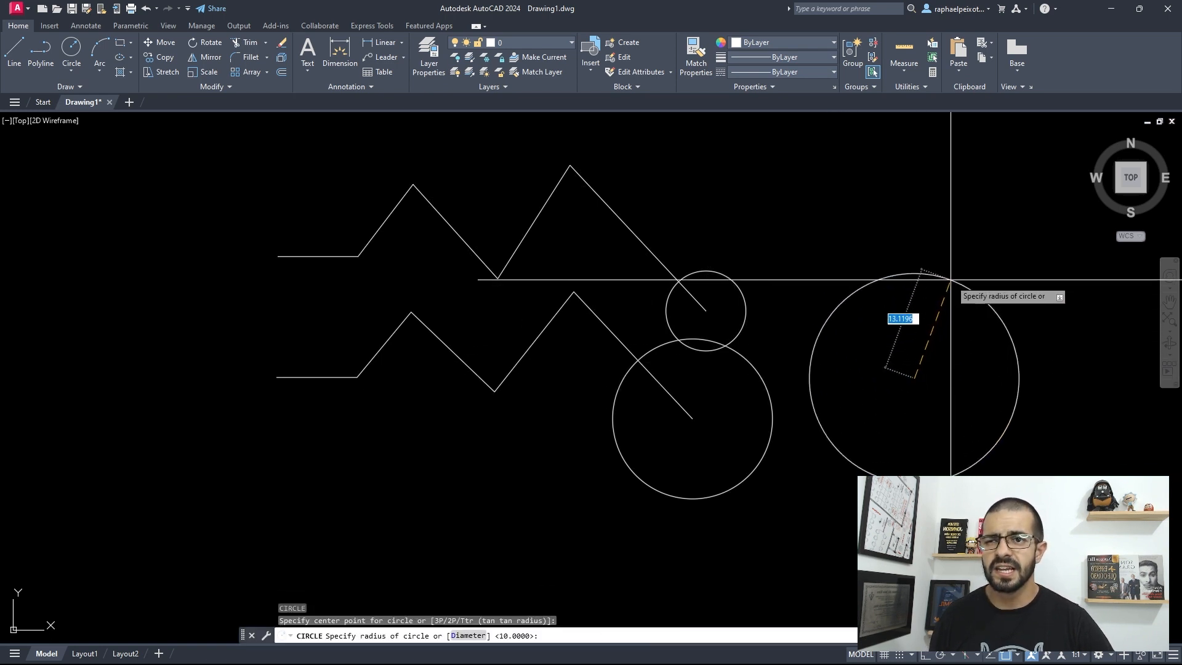
left_click(917, 334)
key("Escape")
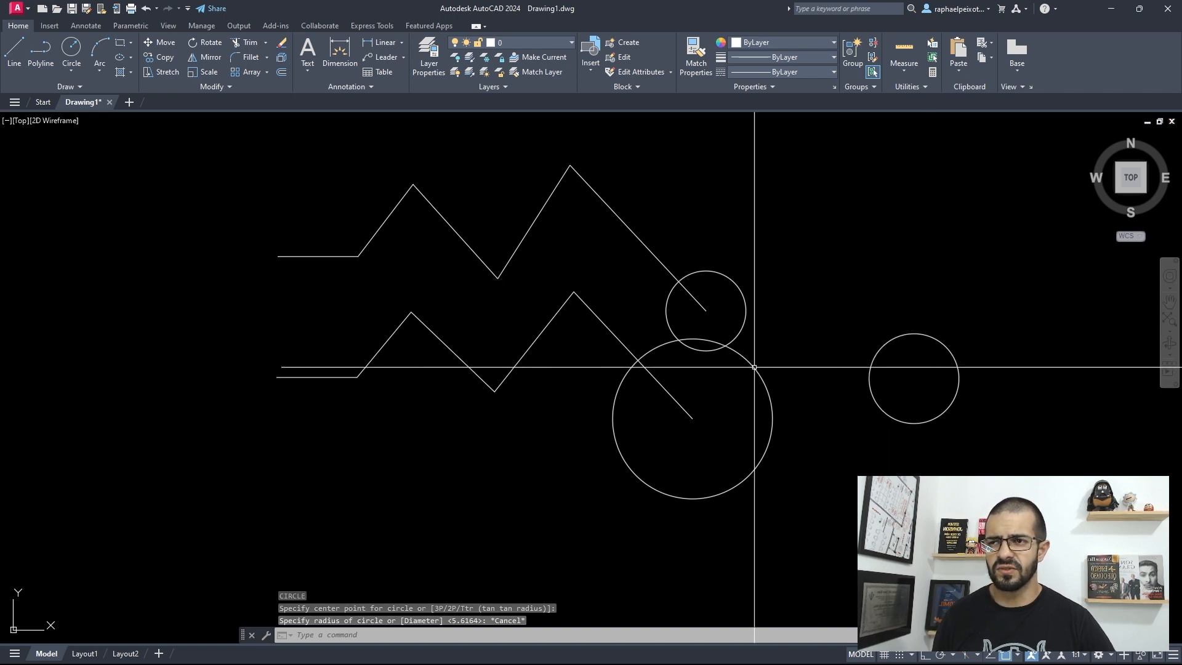
Draw a two-point (2P) circle under the polyline's first peak, with its diameter running from the rising segment to the falling segment.
scroll(773, 306, "down", 2)
scroll(802, 280, "up", 2)
scroll(501, 334, "down", 2)
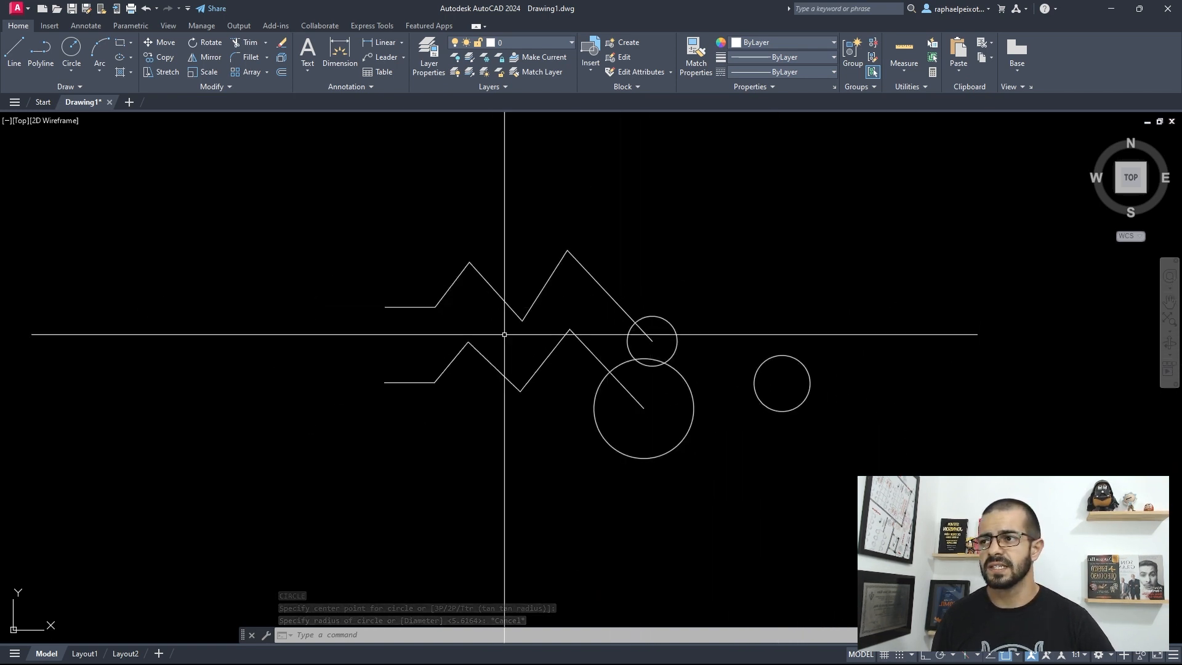
scroll(454, 359, "up", 2)
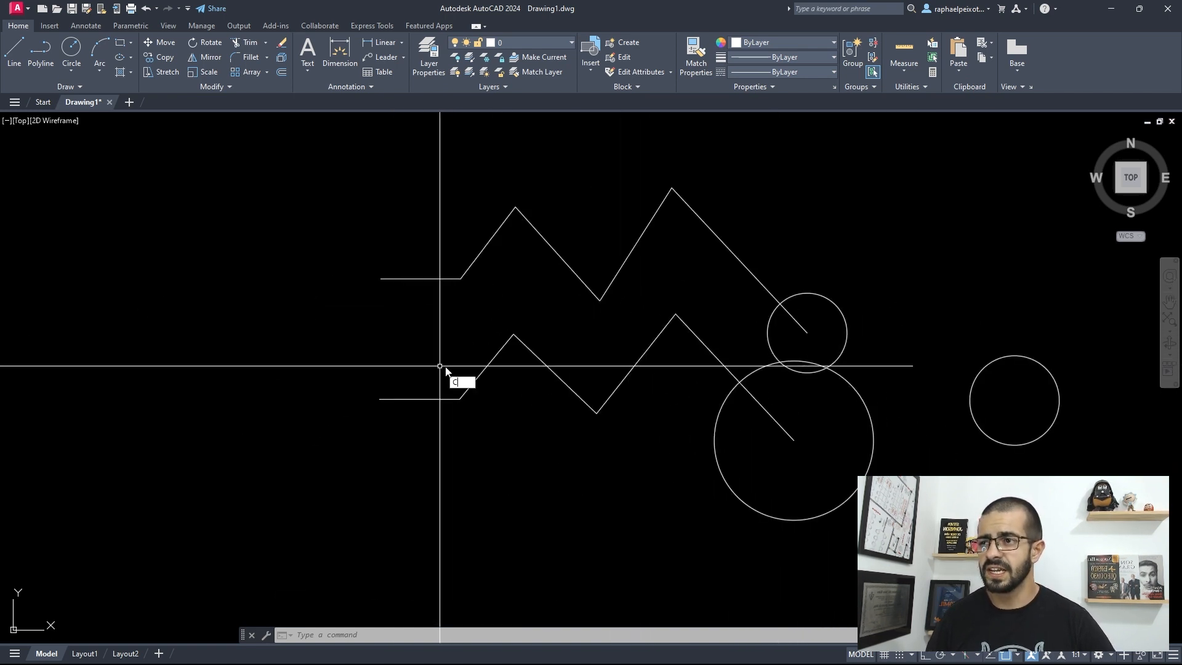
key("Return")
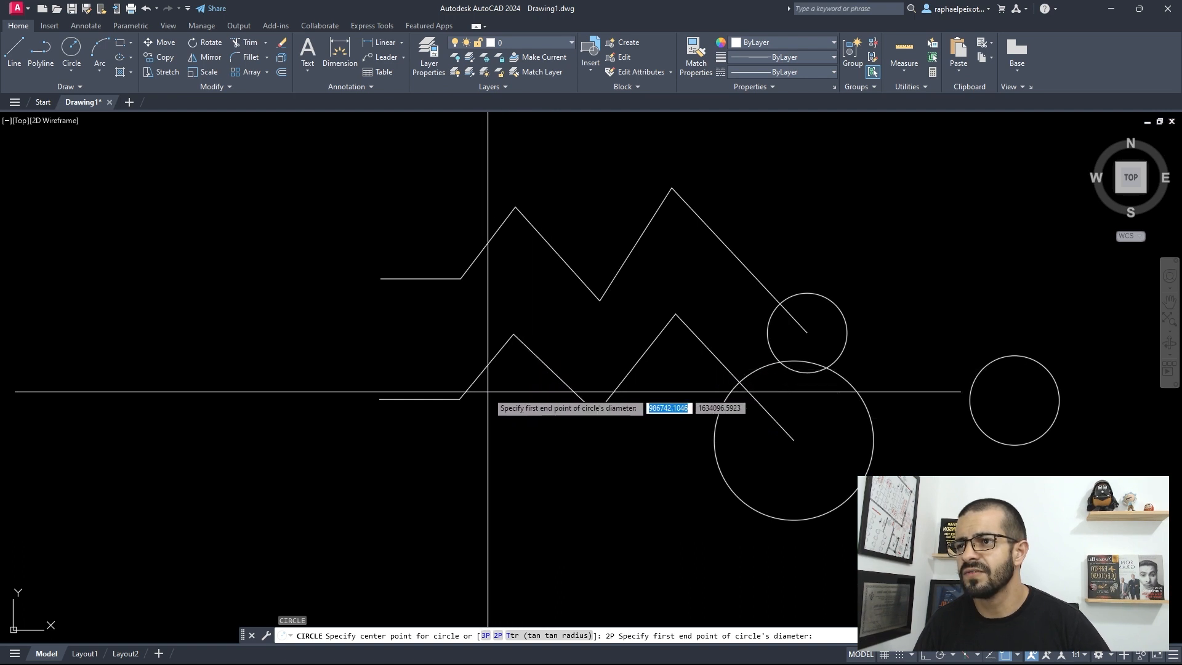
scroll(483, 369, "up", 2)
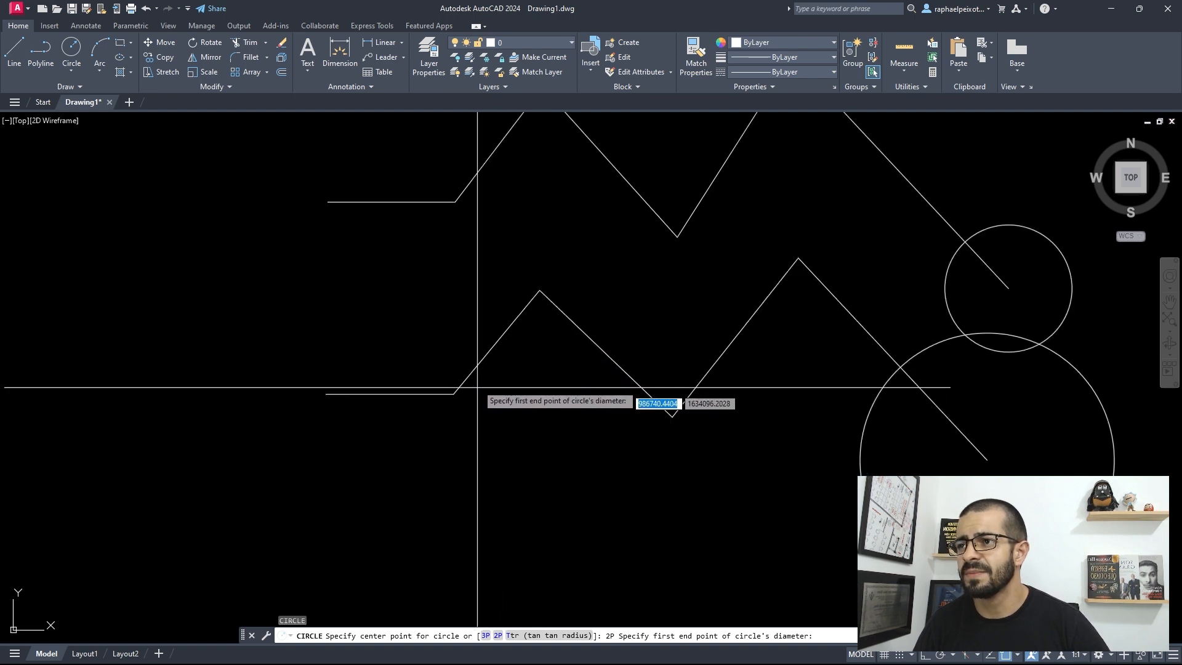
left_click(490, 350)
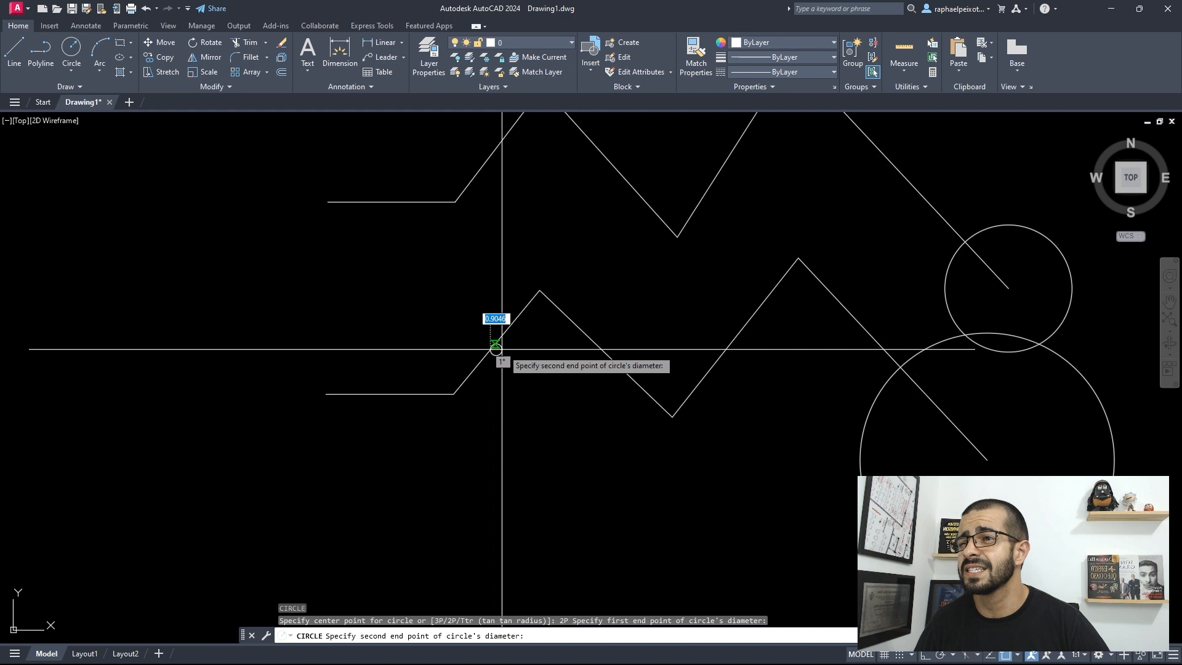
left_click(606, 353)
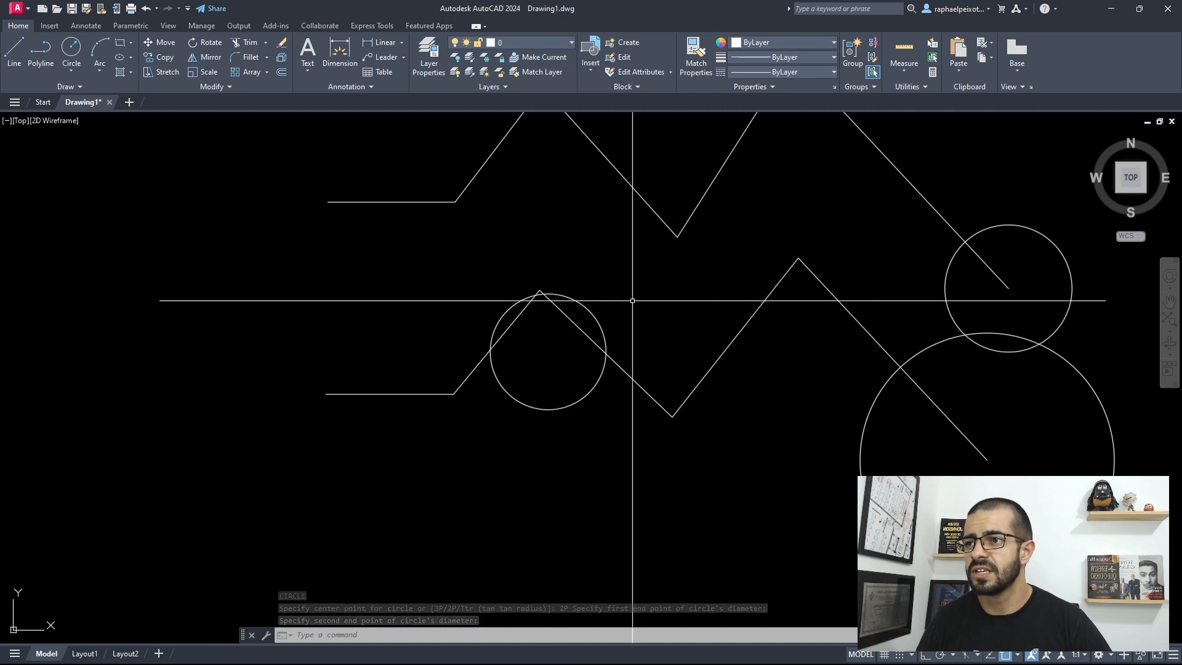
Draw a 10 by 10 rectangle in the empty space above and to the right of the freehand circle.
scroll(493, 415, "down", 5)
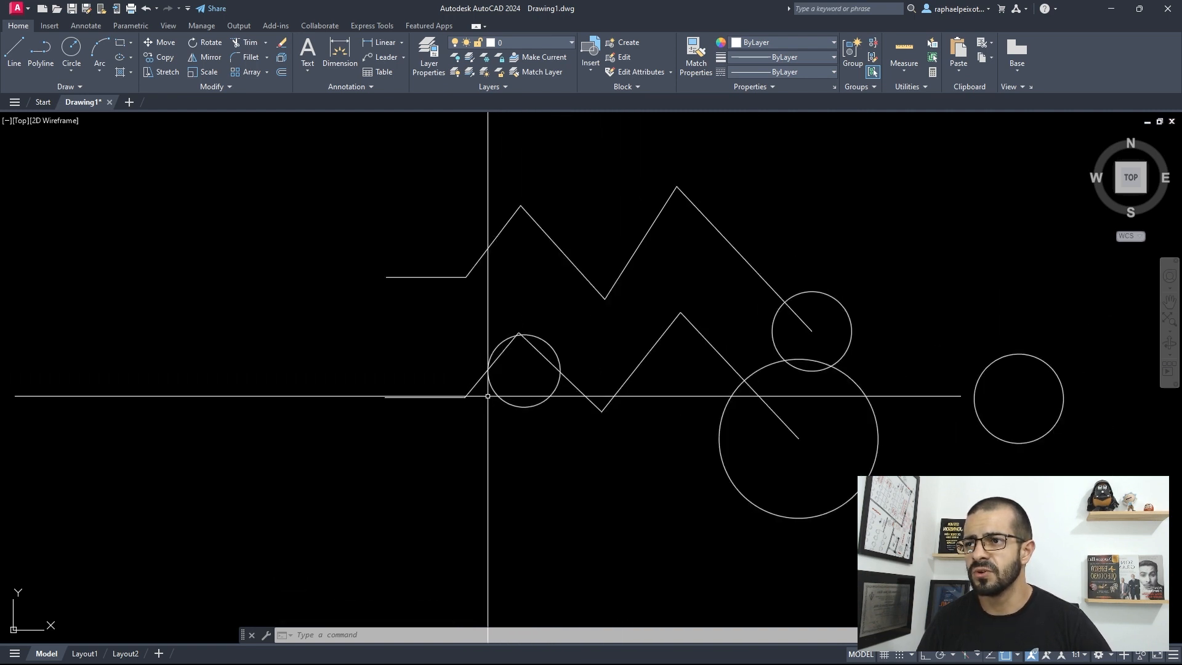
scroll(577, 342, "up", 2)
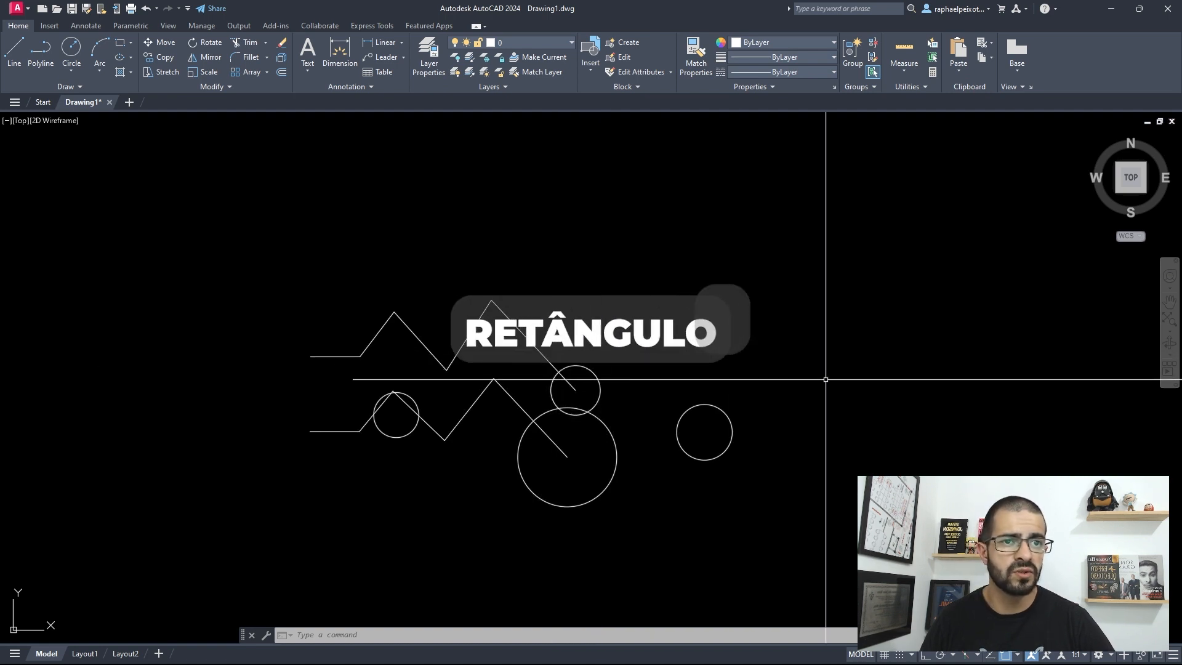
key("Escape")
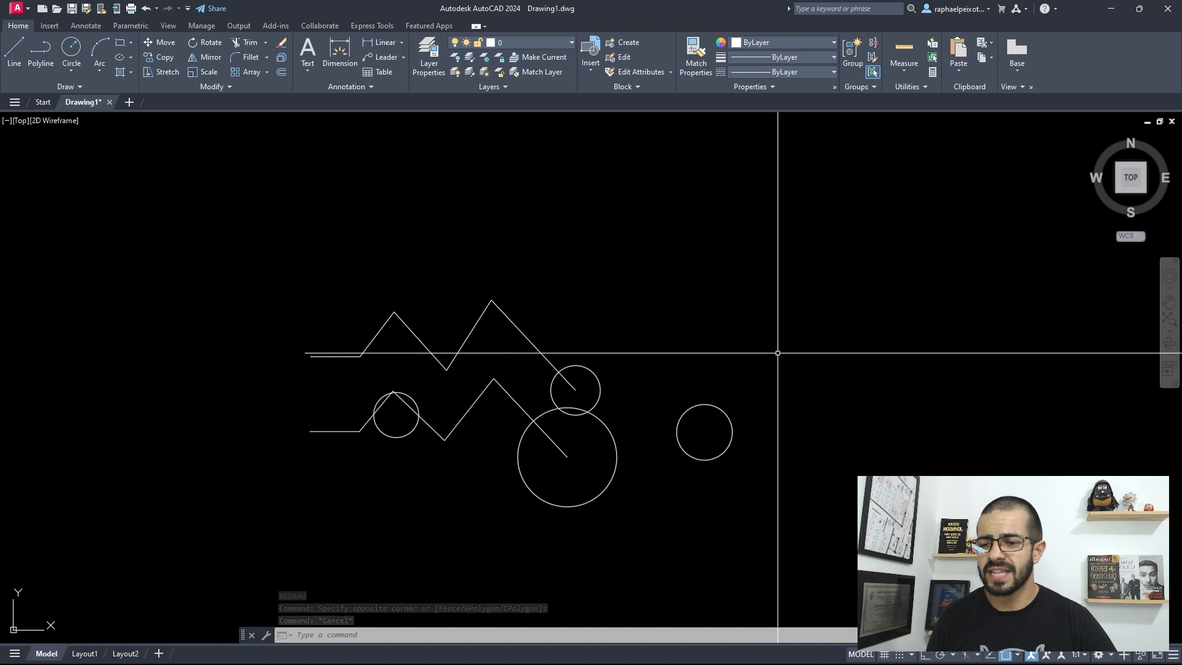
type("REC")
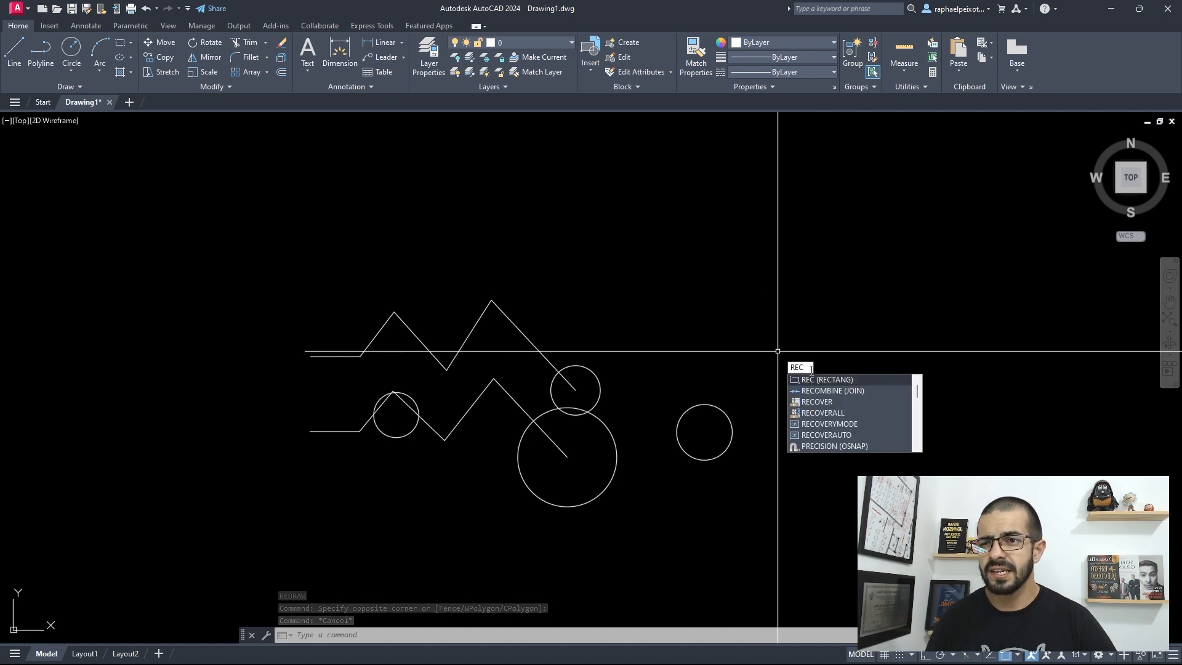
key("Return")
left_click(755, 309)
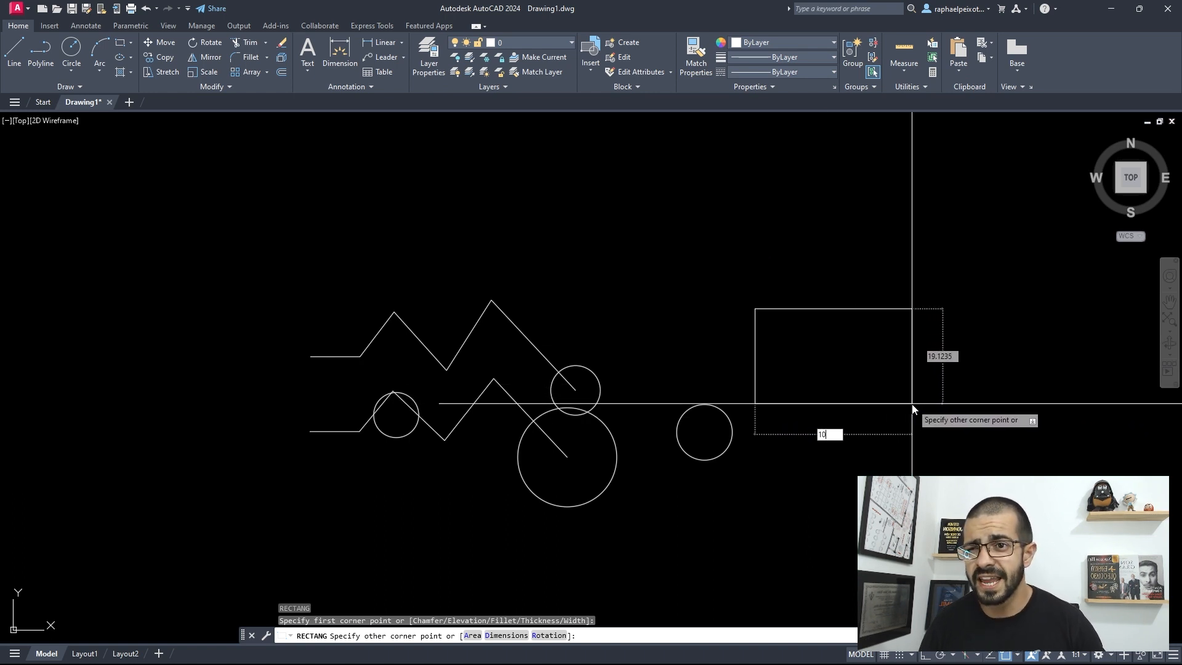
key("Tab")
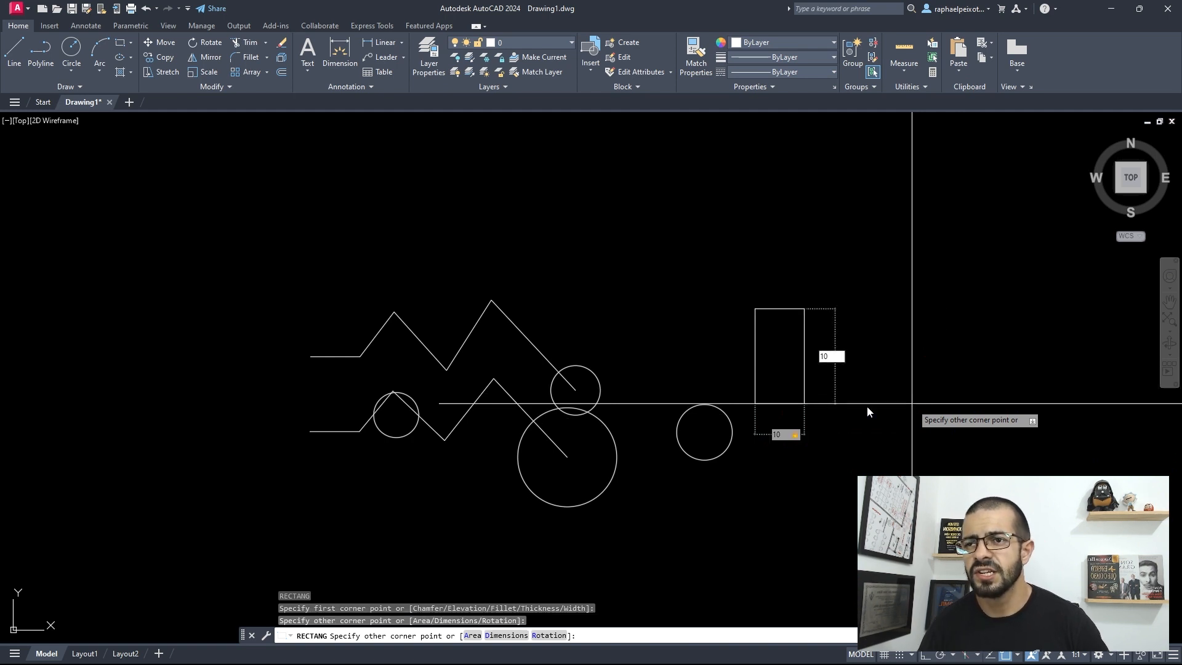
type("10")
key("Return")
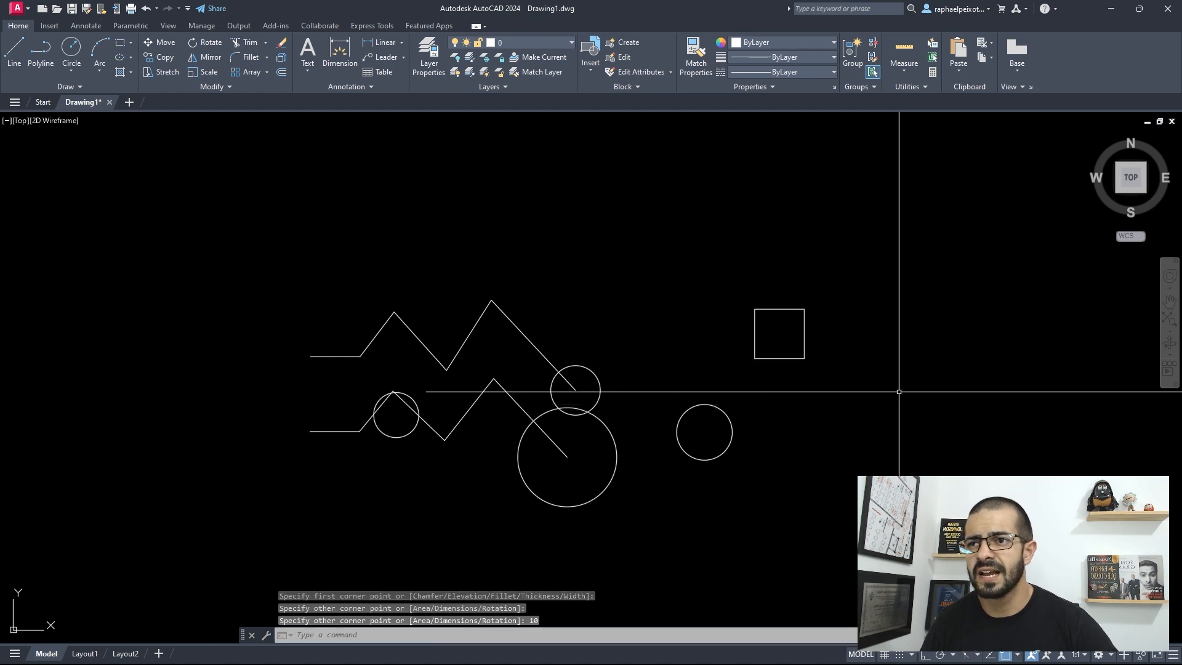
Draw a second 10 by 10 rectangle starting at the first square's upper-right corner, so the two squares share an edge.
scroll(795, 358, "up", 4)
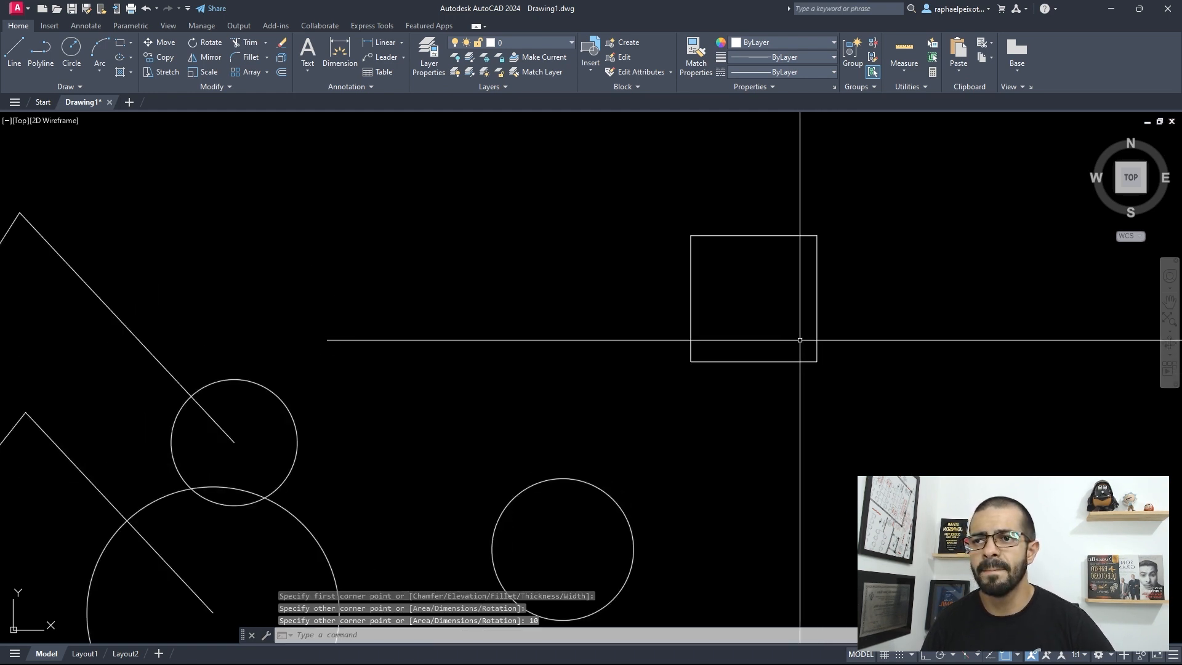
scroll(763, 363, "down", 4)
scroll(792, 362, "up", 2)
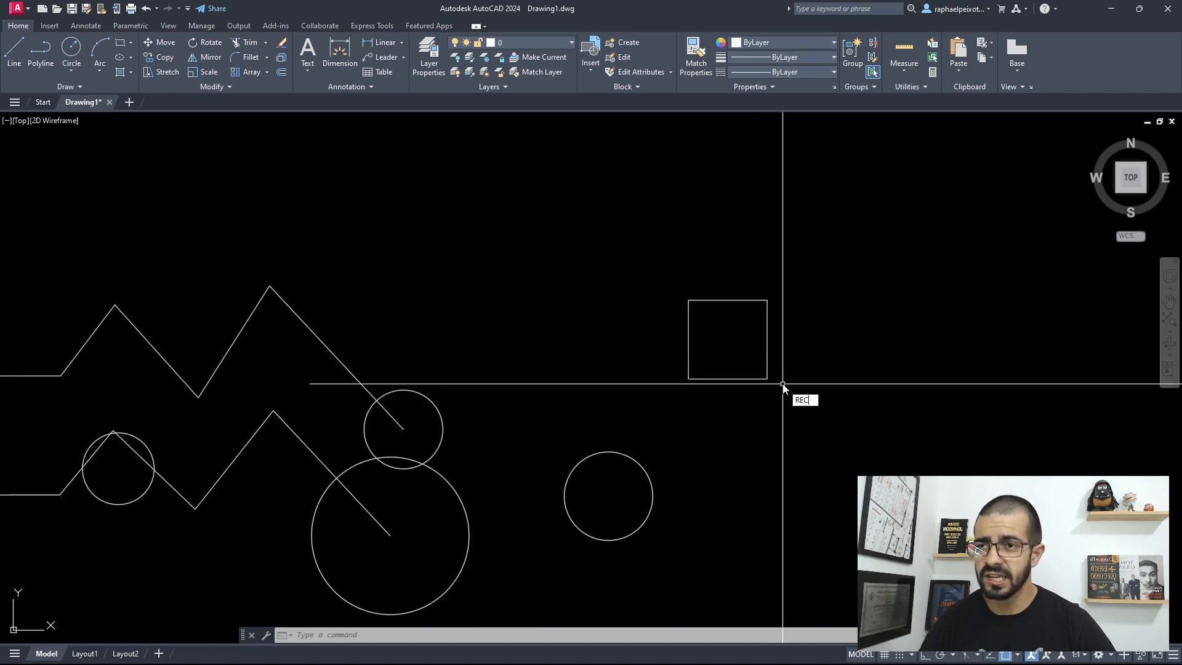
key("Return")
left_click(767, 301)
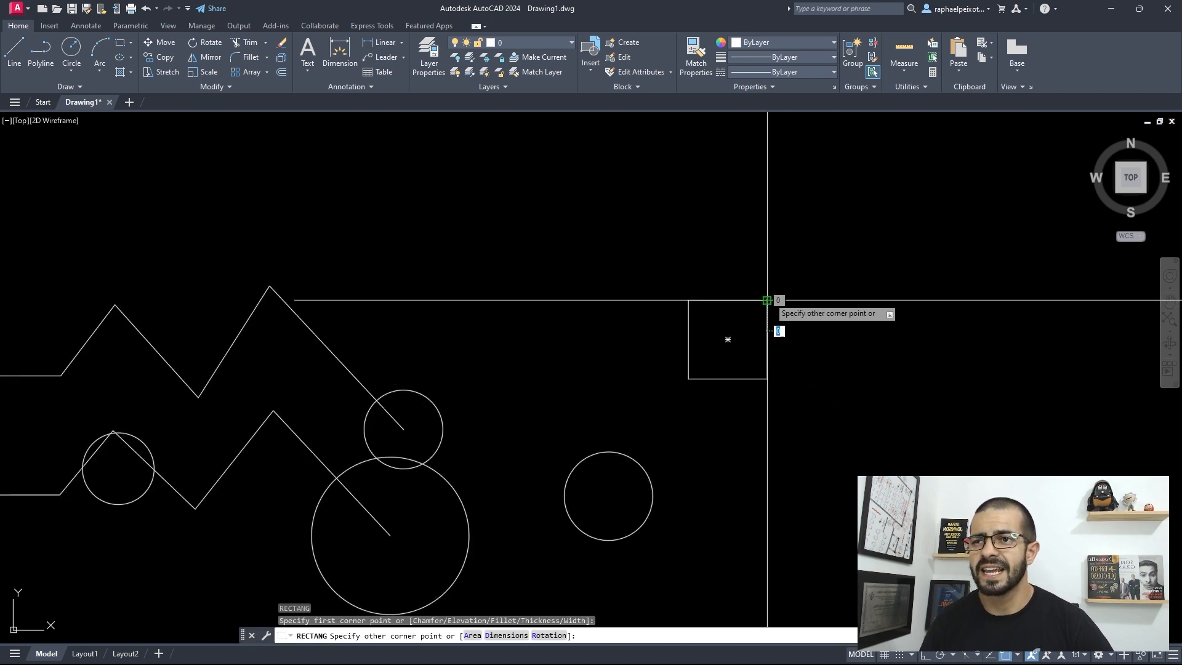
scroll(772, 325, "down", 4)
scroll(818, 363, "up", 4)
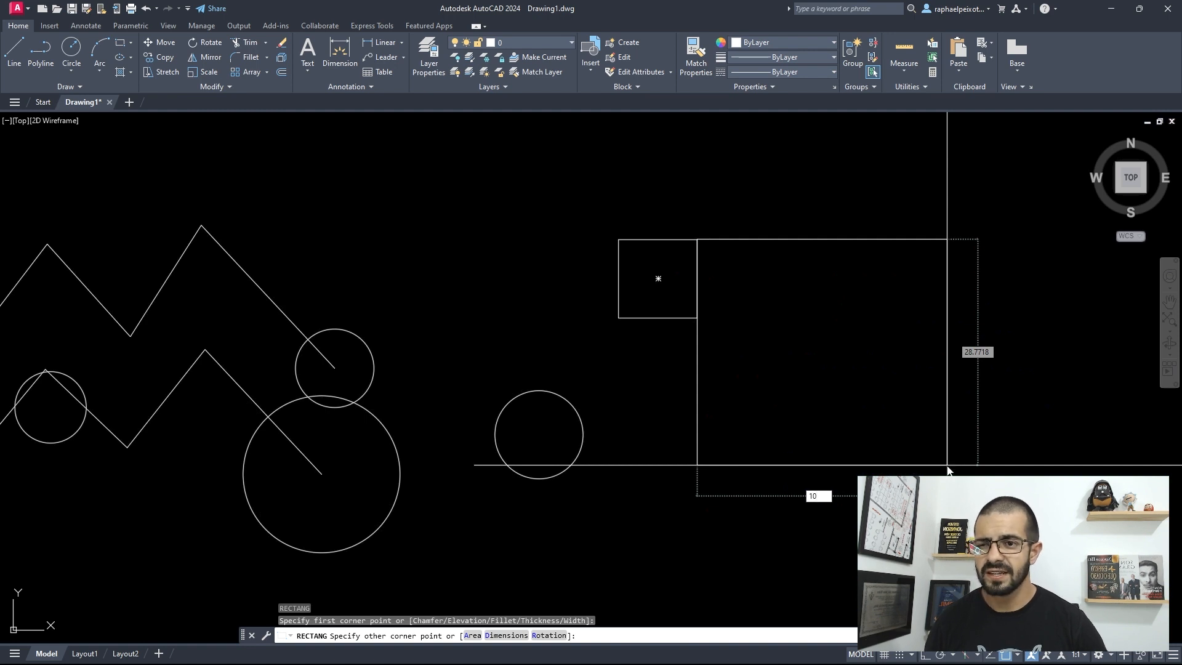
key("Tab")
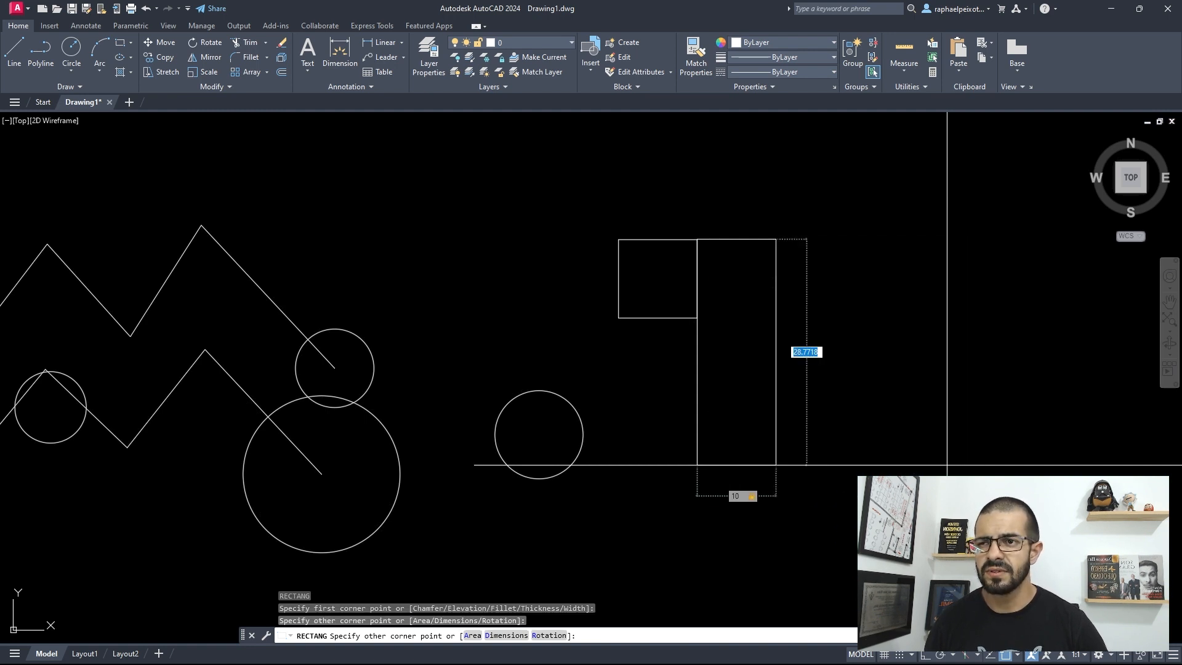
key("Return")
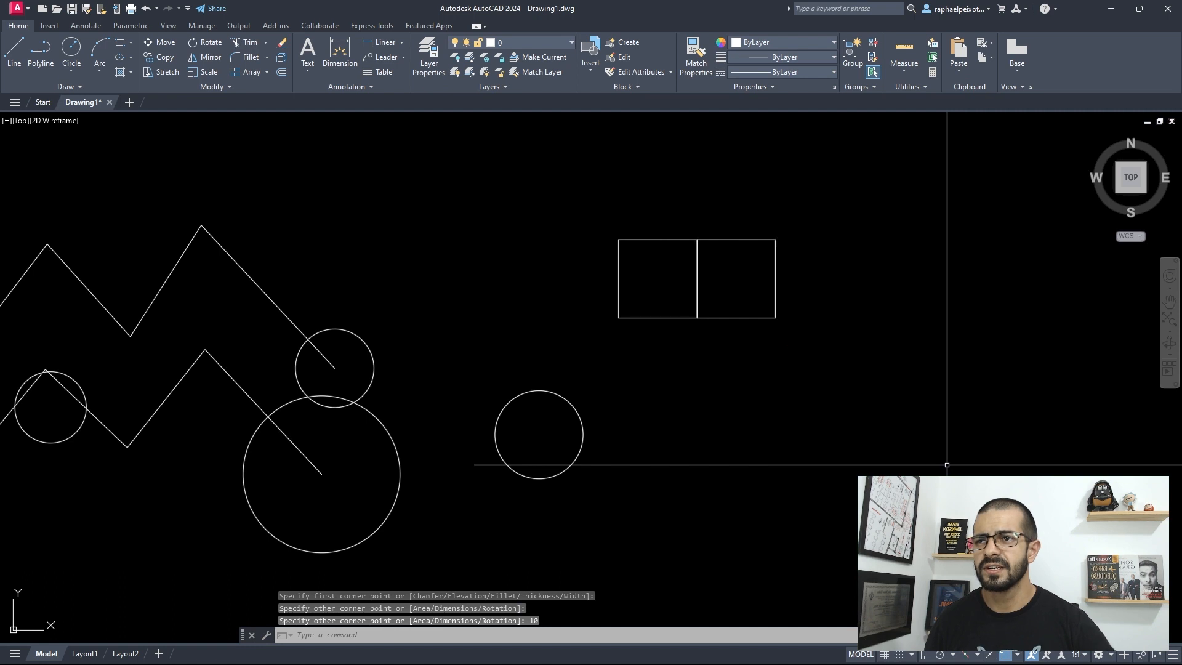
scroll(742, 274, "up", 2)
scroll(739, 328, "down", 2)
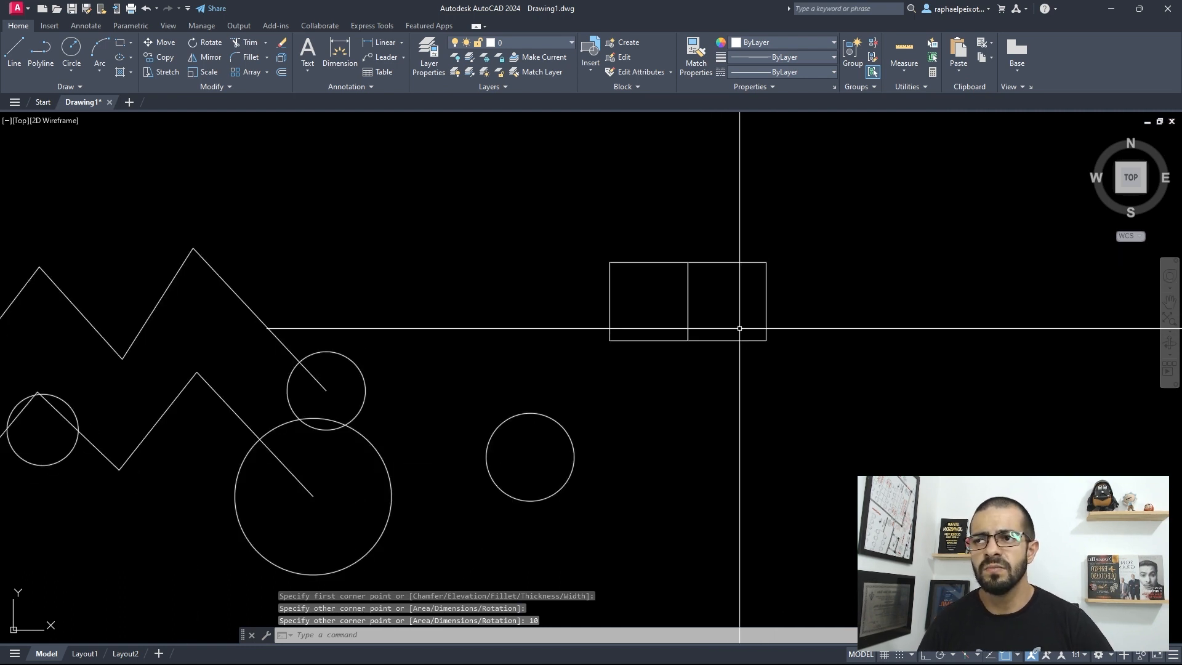
scroll(769, 332, "down", 4)
scroll(684, 343, "up", 4)
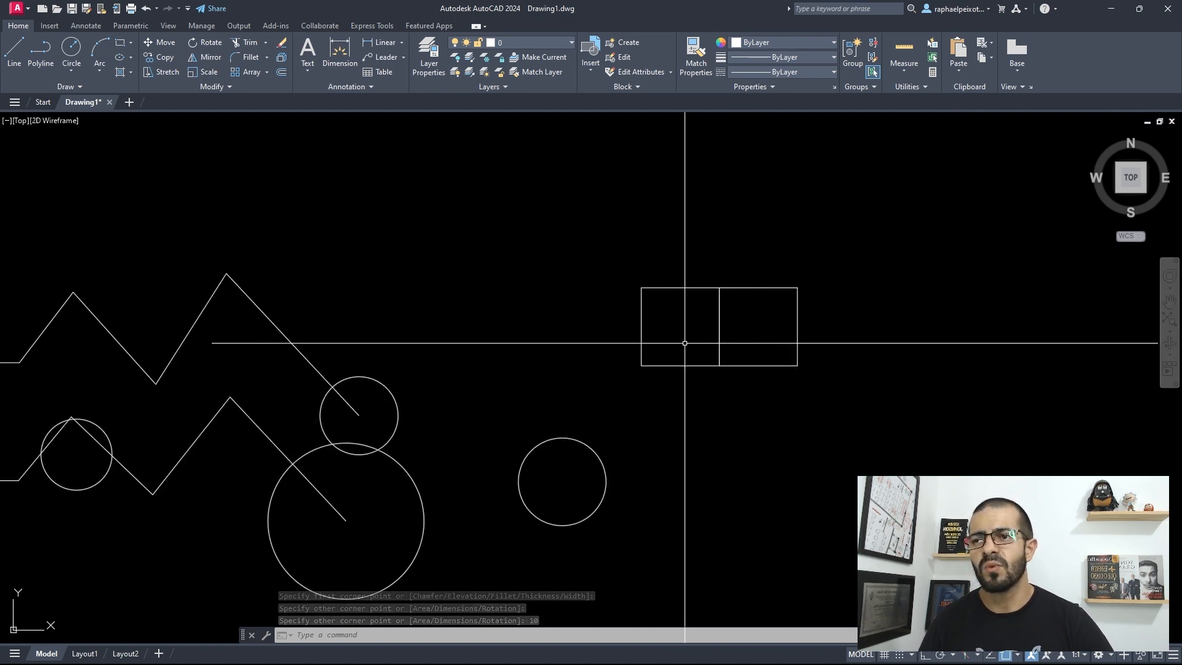
scroll(729, 354, "down", 4)
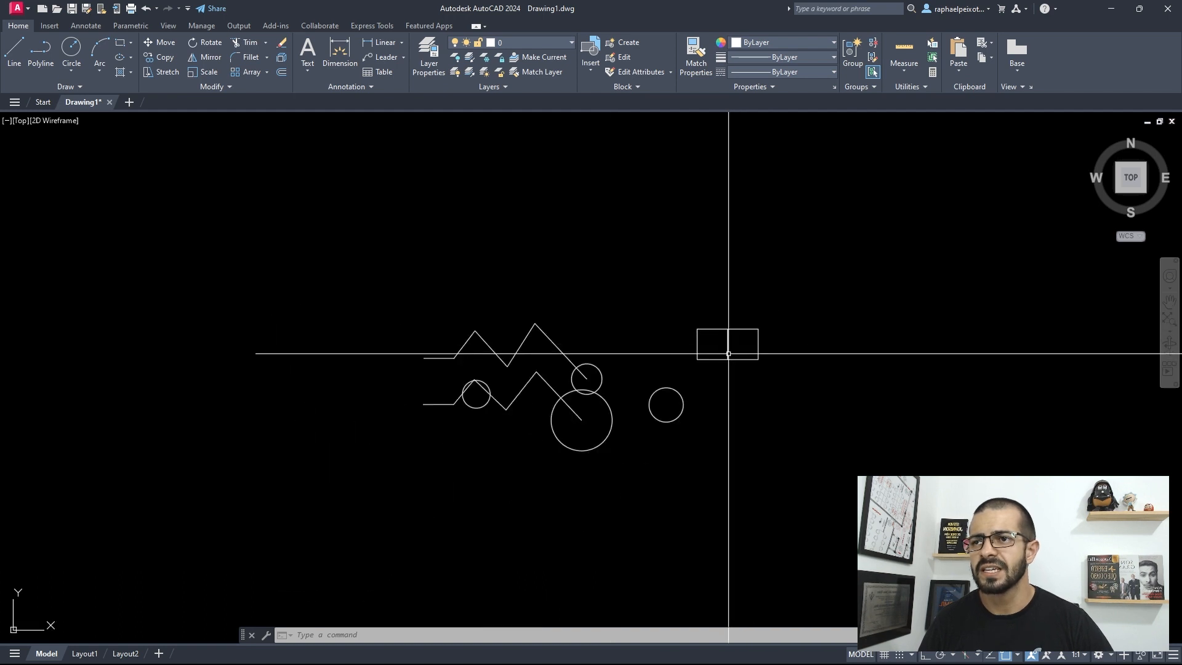
scroll(739, 326, "up", 4)
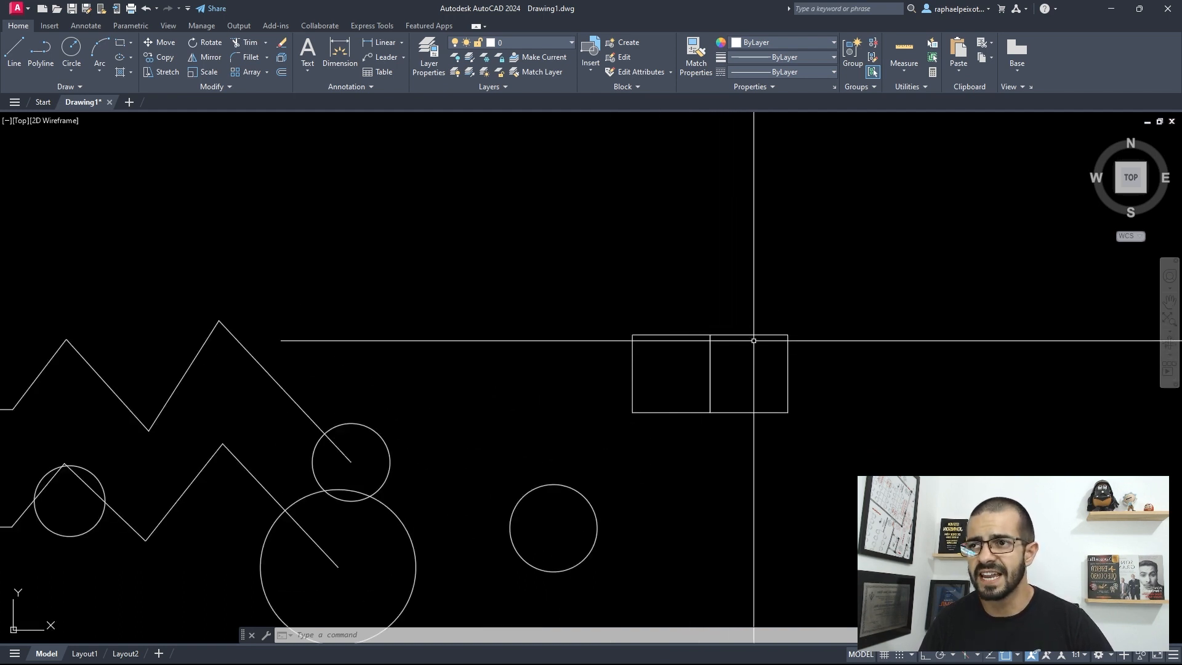
Review the running object snap modes and use Polyline to examine the snap markers around the two squares and the freehand circle.
scroll(853, 284, "down", 2)
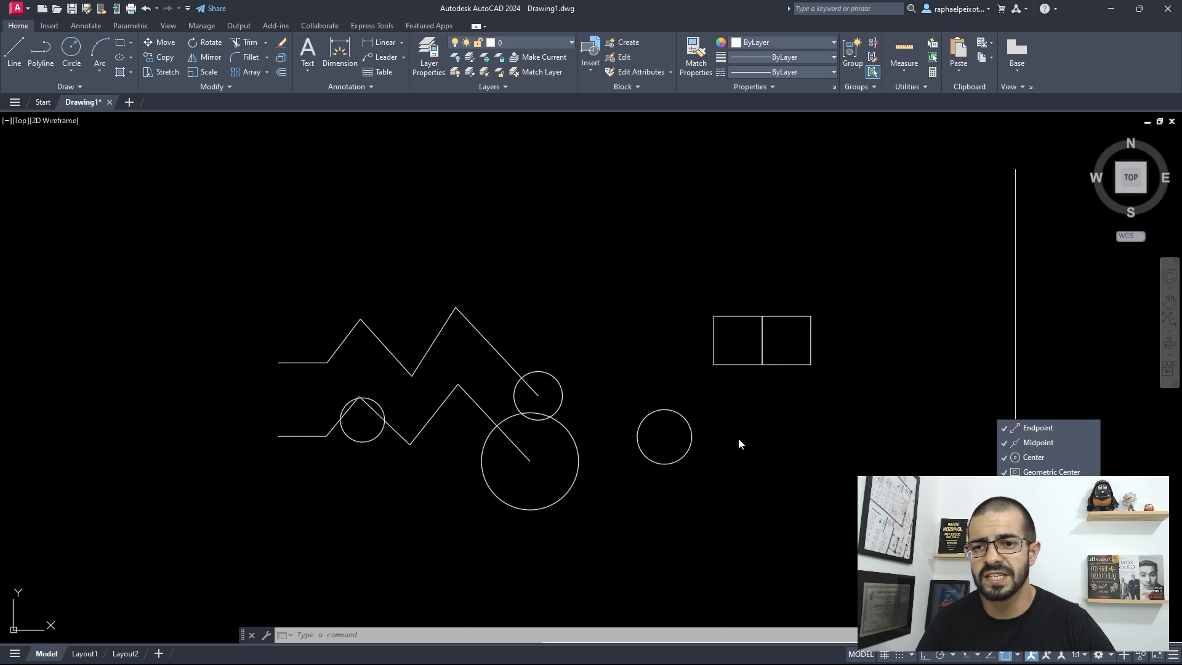
left_click(806, 460)
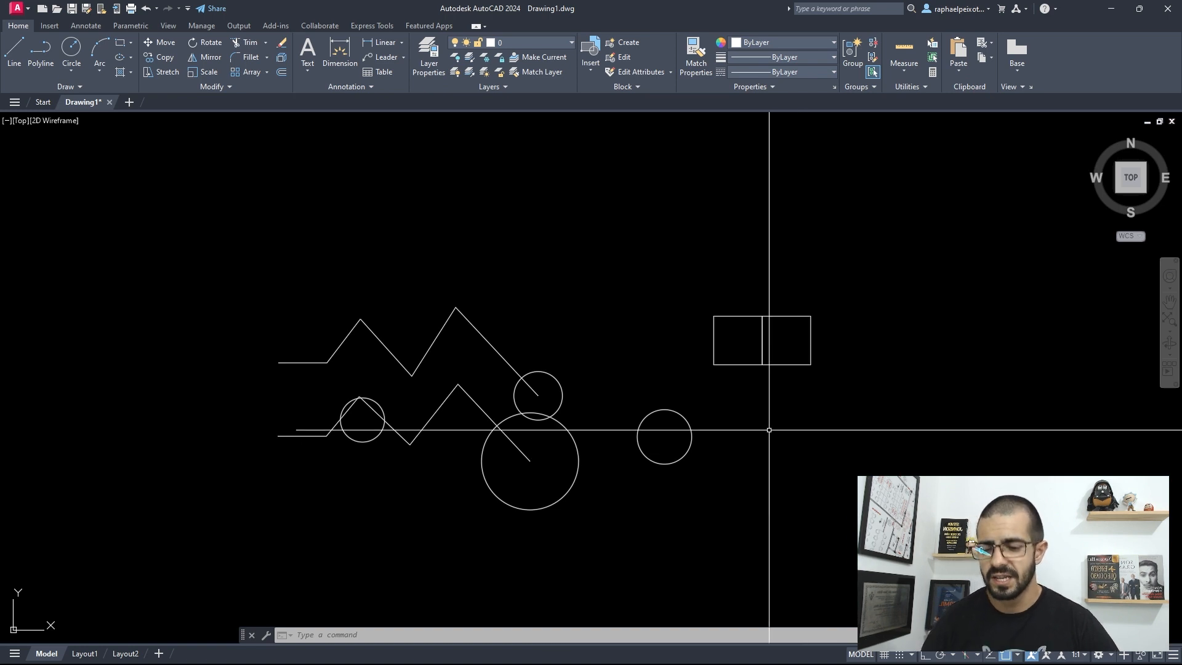
type("l")
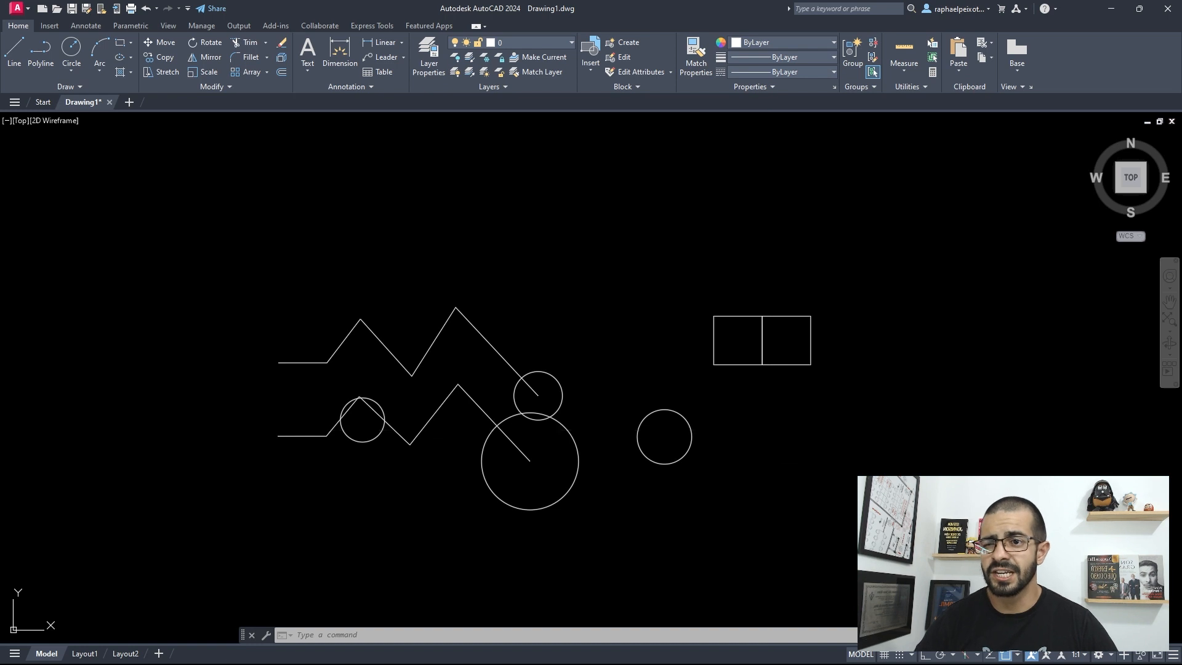
key("Return")
scroll(780, 317, "up", 4)
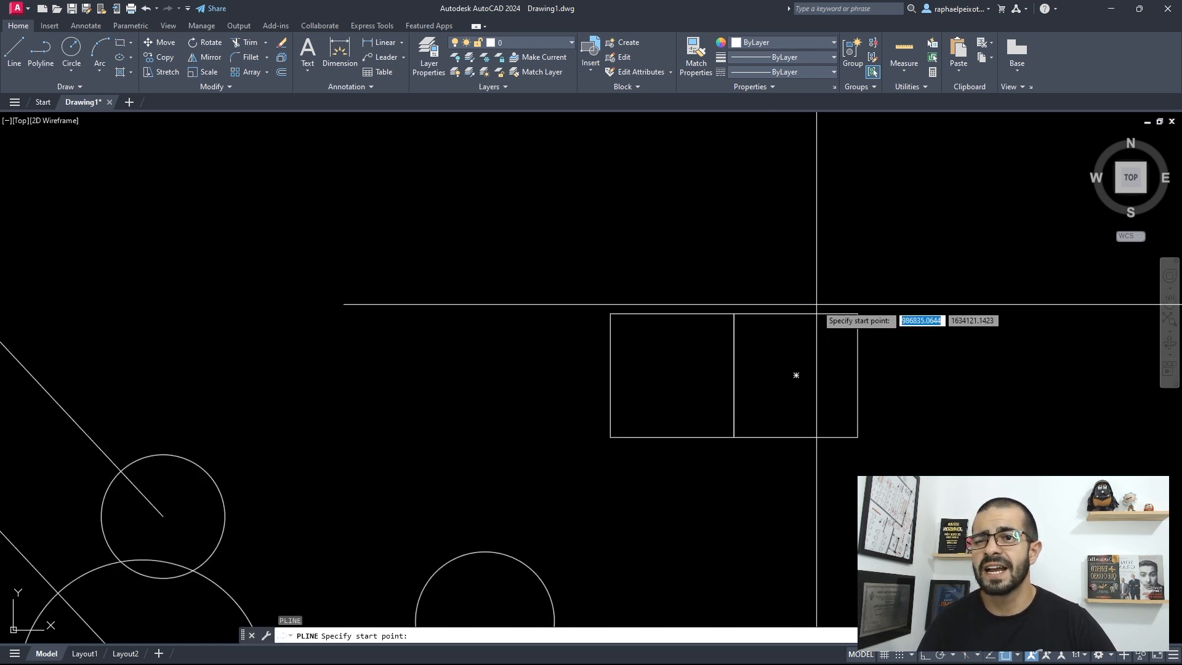
scroll(705, 408, "down", 4)
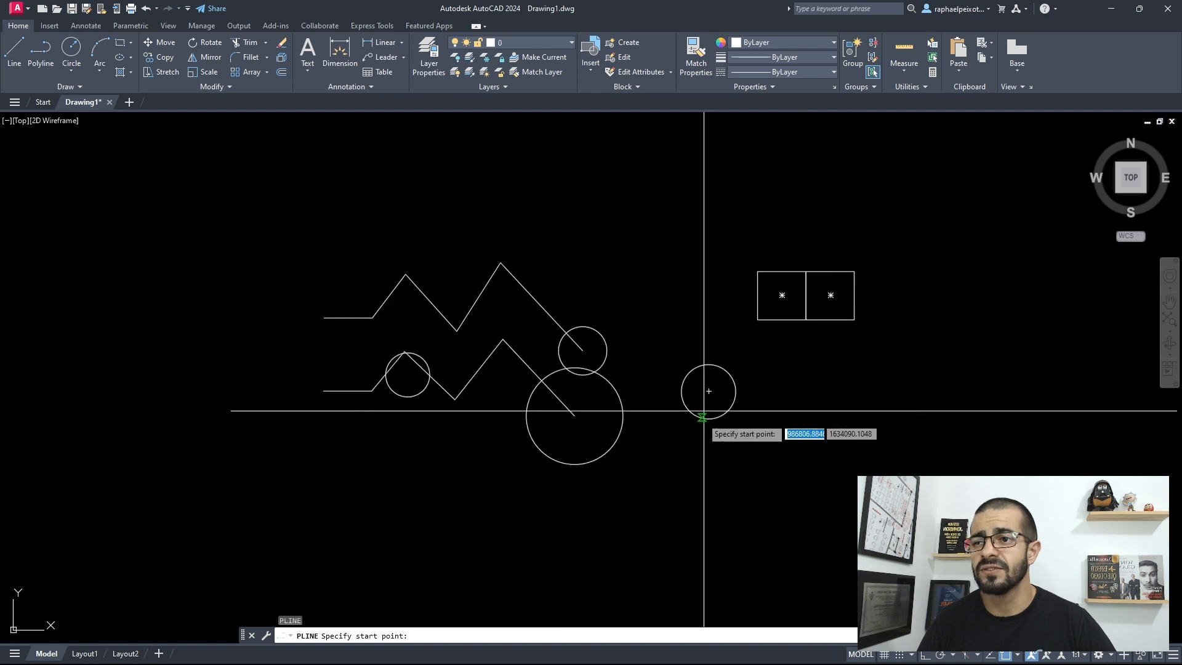
scroll(725, 390, "up", 5)
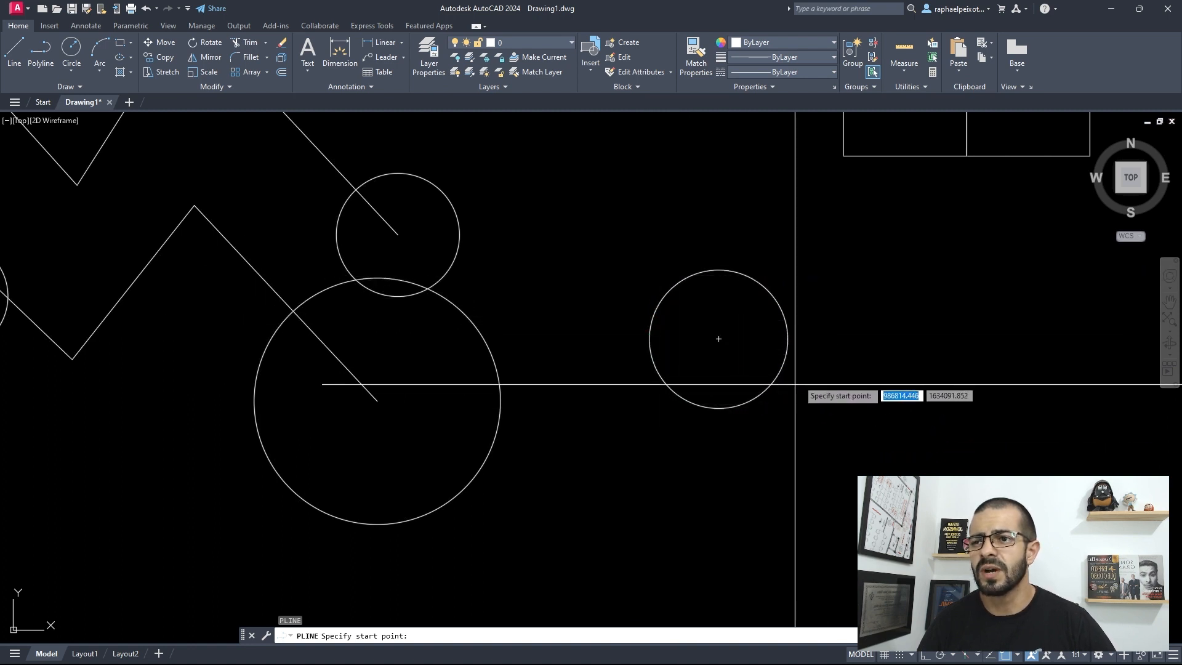
left_click(1016, 655)
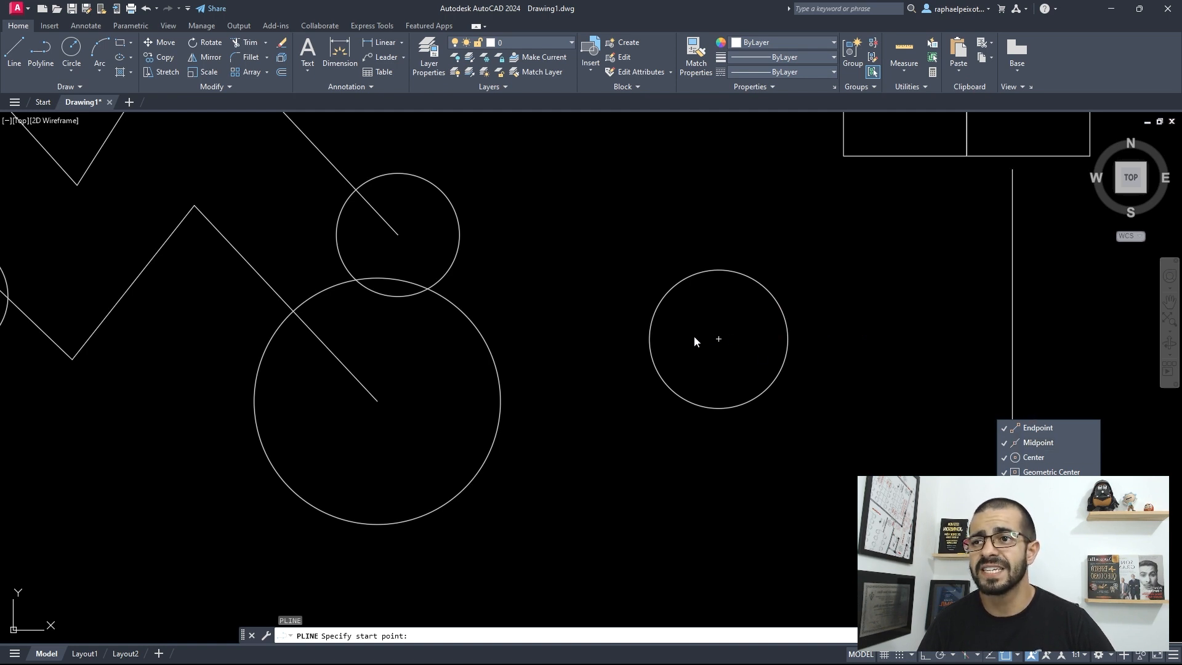
left_click(821, 338)
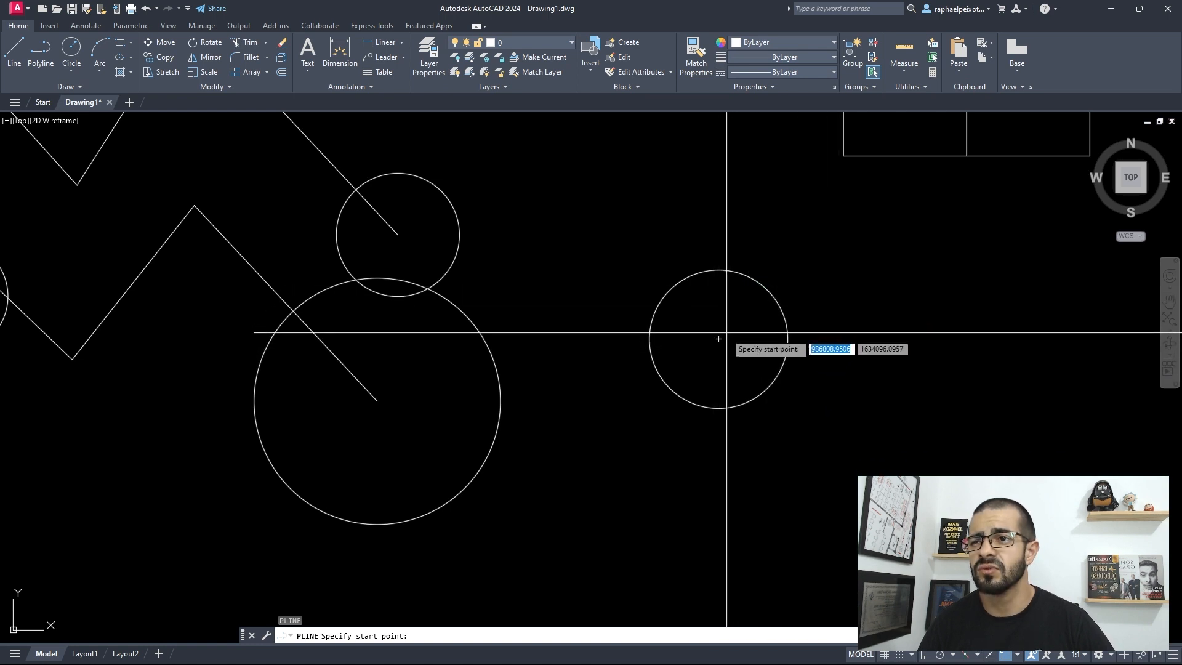
Turn off the Center object snap and test a polyline start at the freehand circle's centre.
left_click(1019, 657)
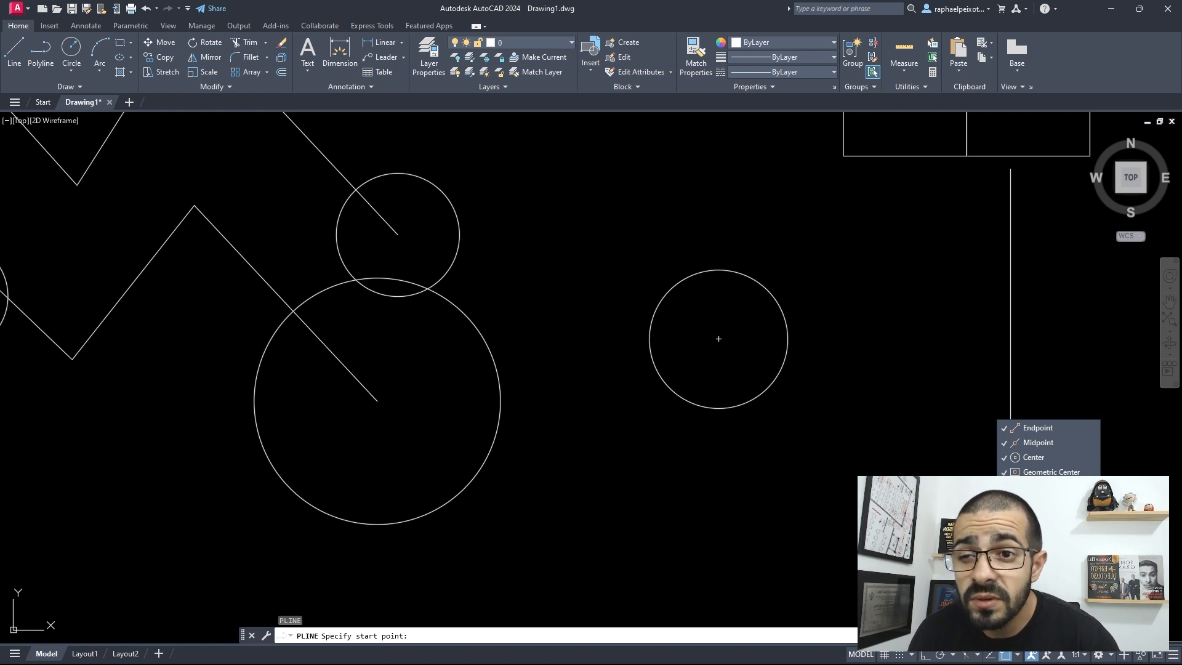
left_click(1028, 460)
left_click(885, 448)
key("Escape")
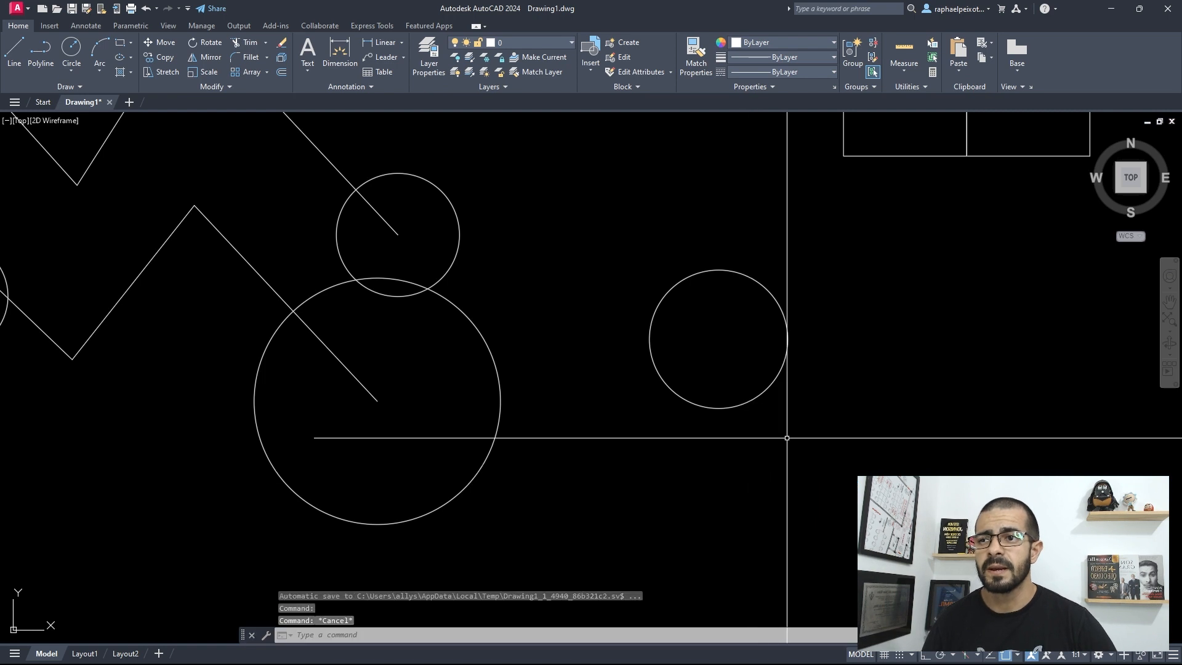
key("Return")
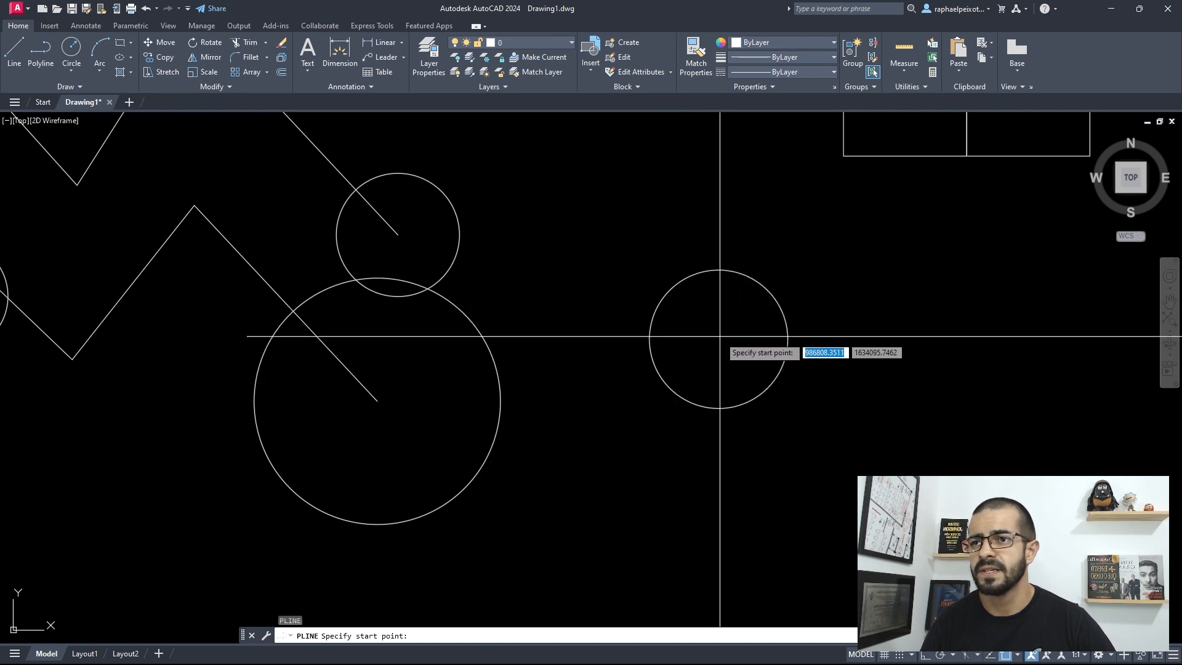
key("Escape")
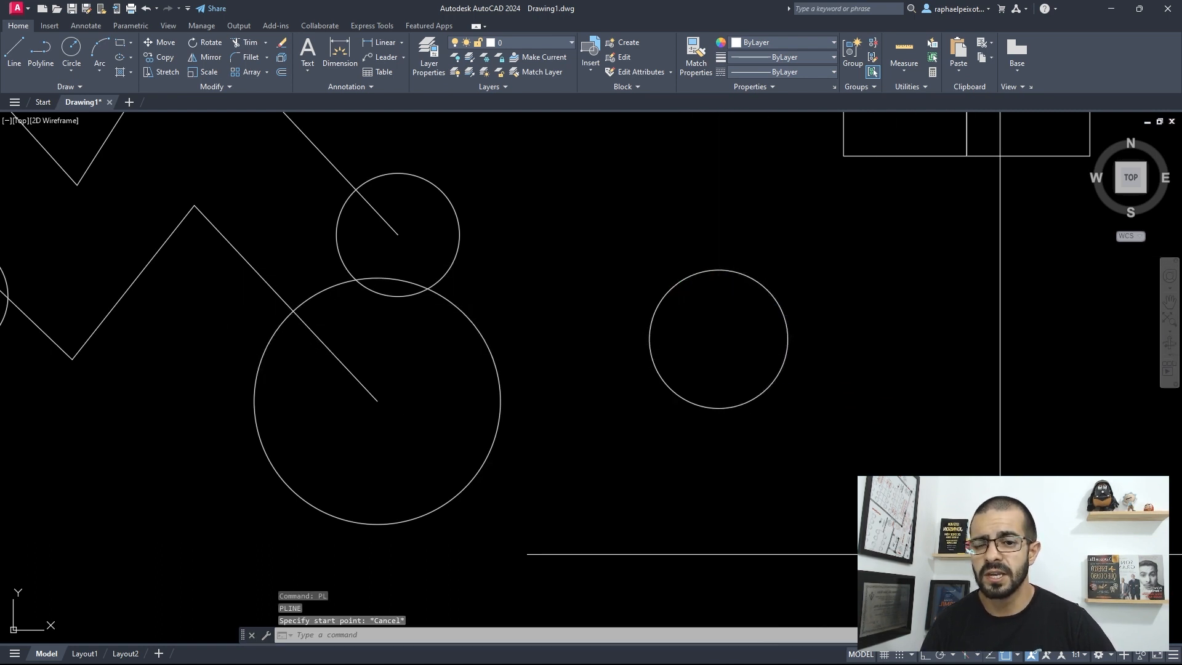
Turn the Center object snap back on and draw a closed five-sided freehand polyline starting and ending at the freehand circle's centre.
left_click(1016, 656)
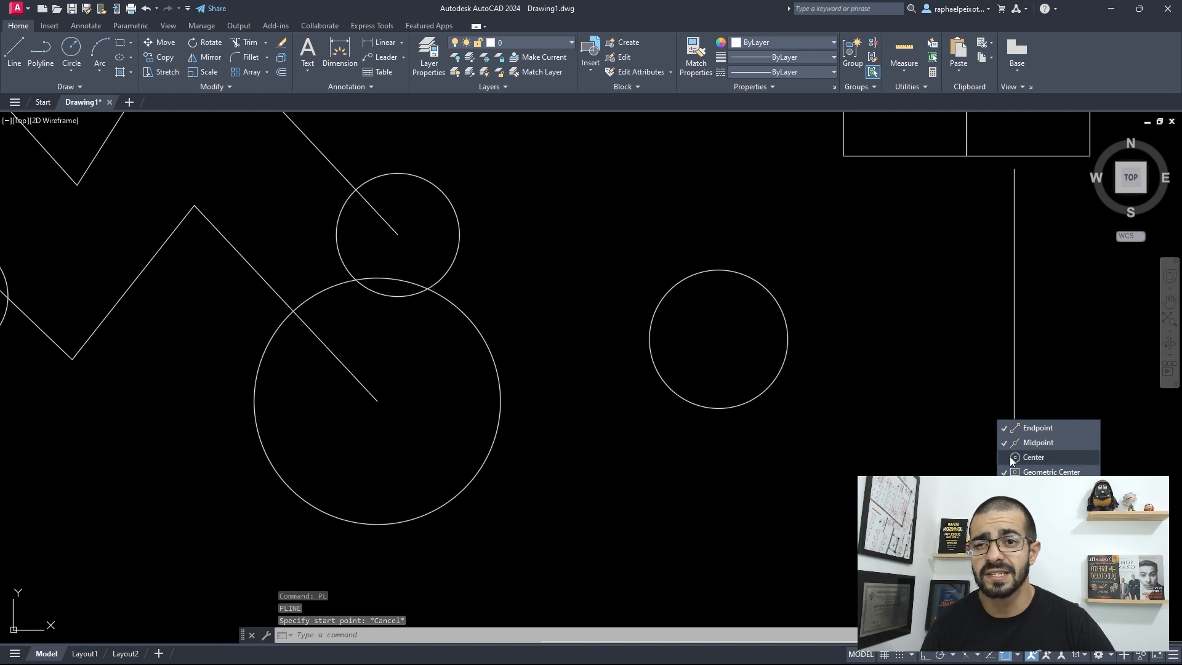
left_click(1025, 457)
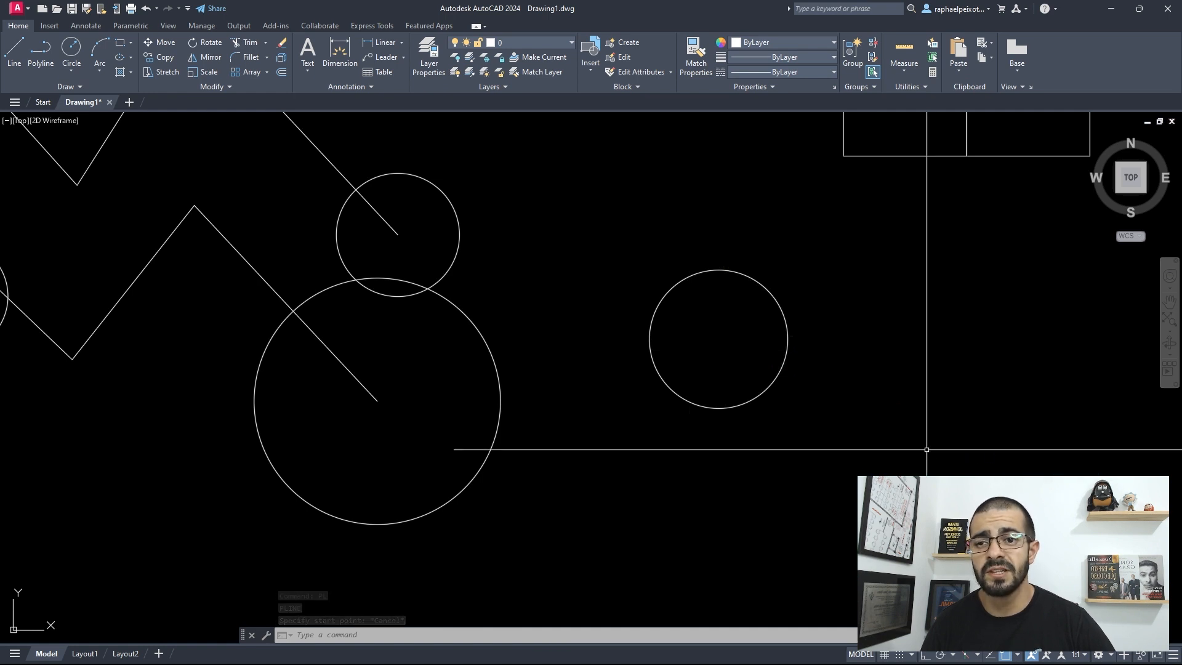
middle_click_drag(731, 342, 737, 382)
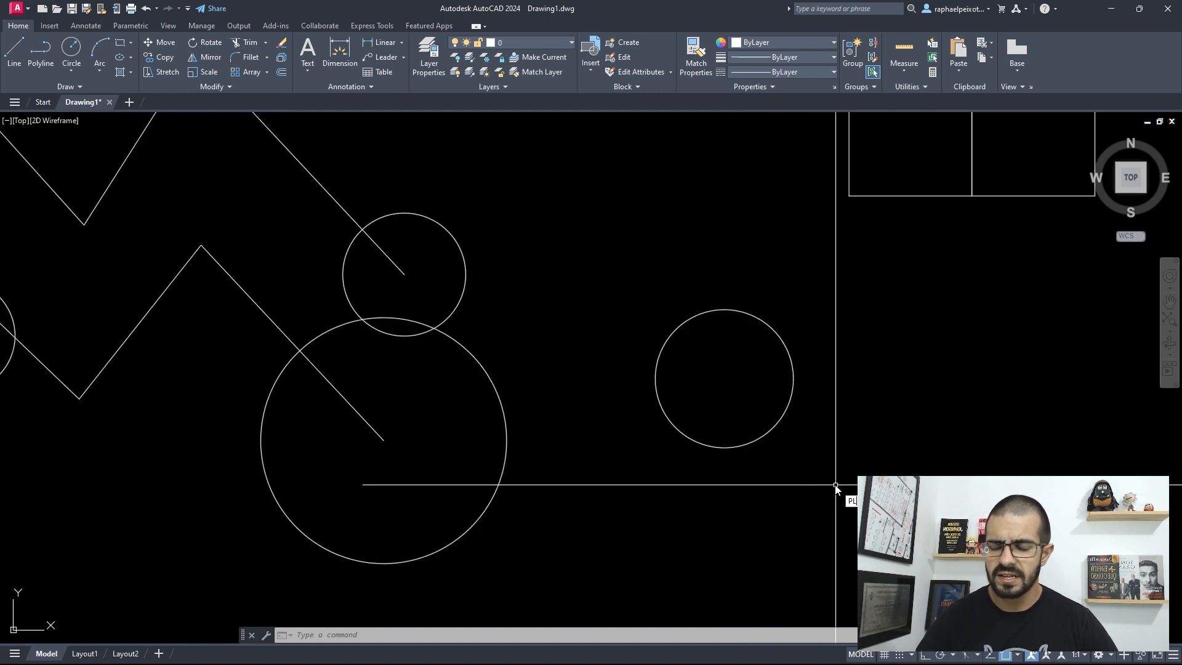
key("Return")
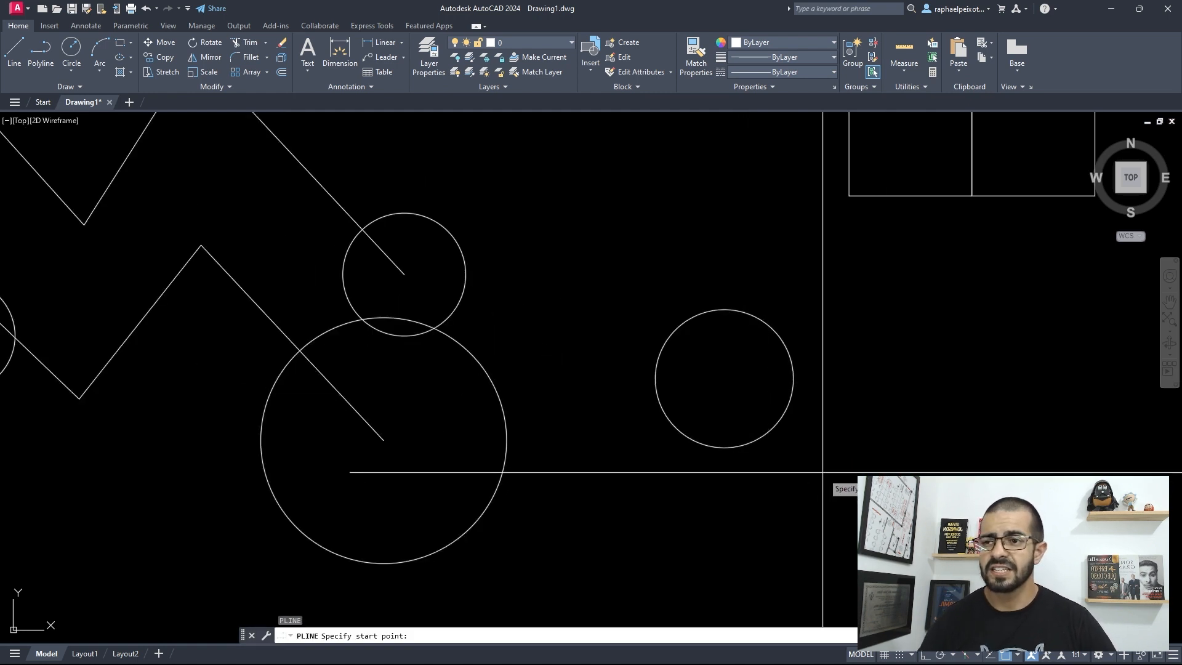
left_click(725, 378)
left_click(939, 450)
left_click(859, 288)
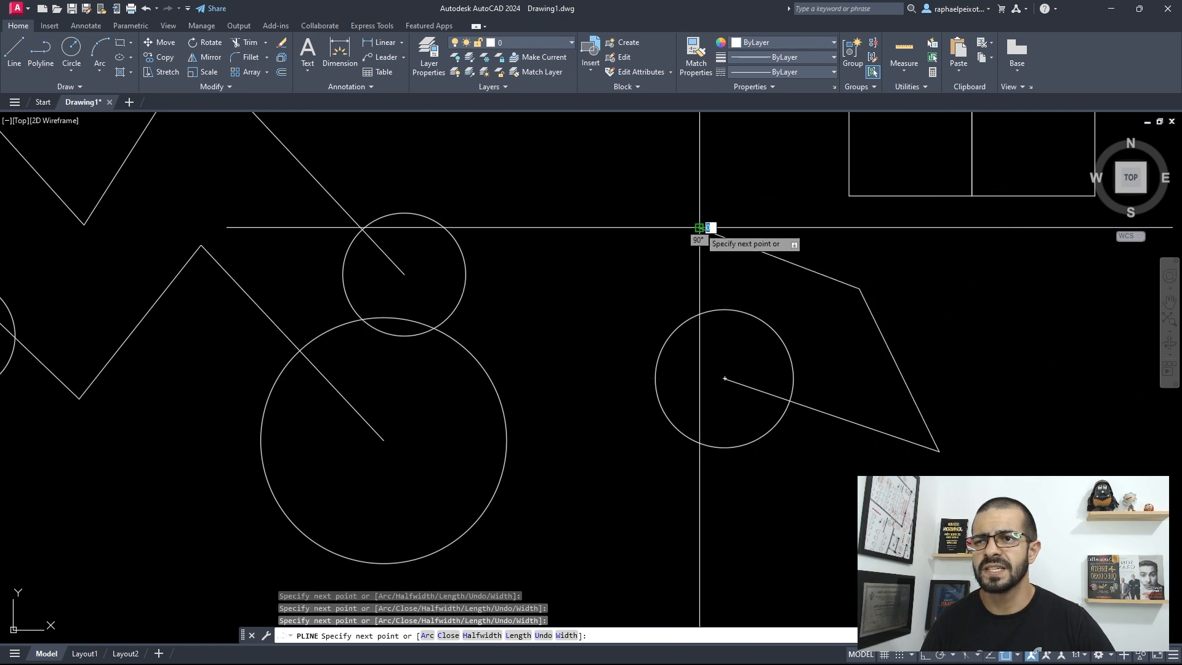
left_click(591, 293)
left_click(725, 378)
key("Return")
scroll(744, 433, "down", 3)
scroll(743, 450, "up", 1)
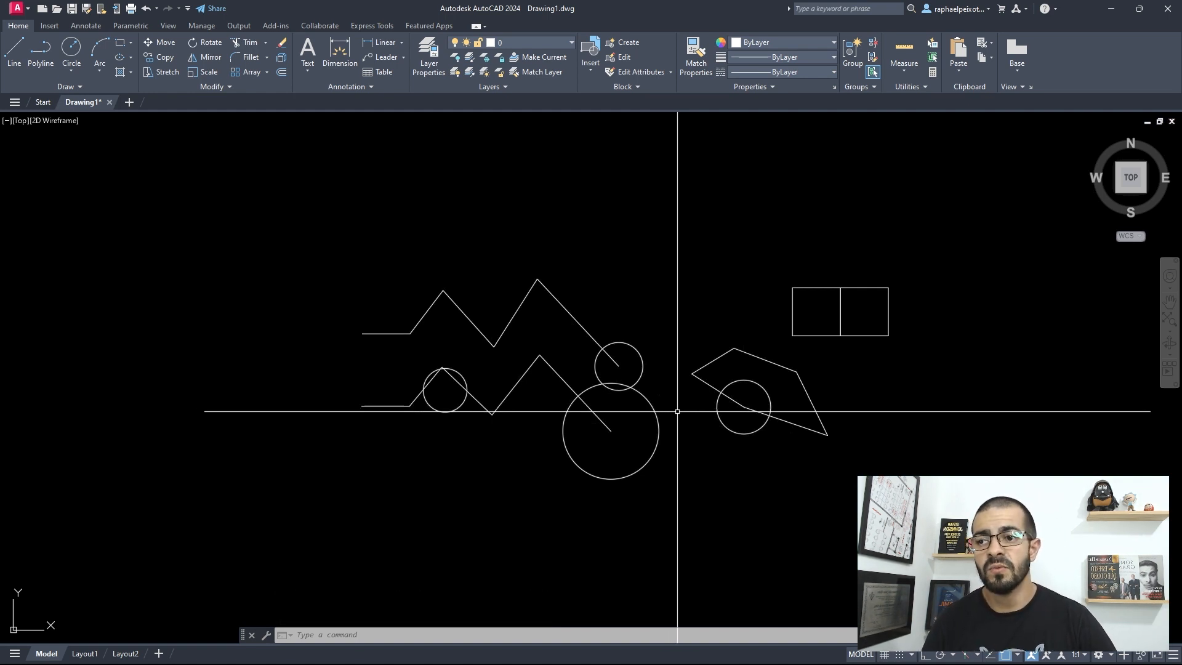
scroll(692, 369, "up", 2)
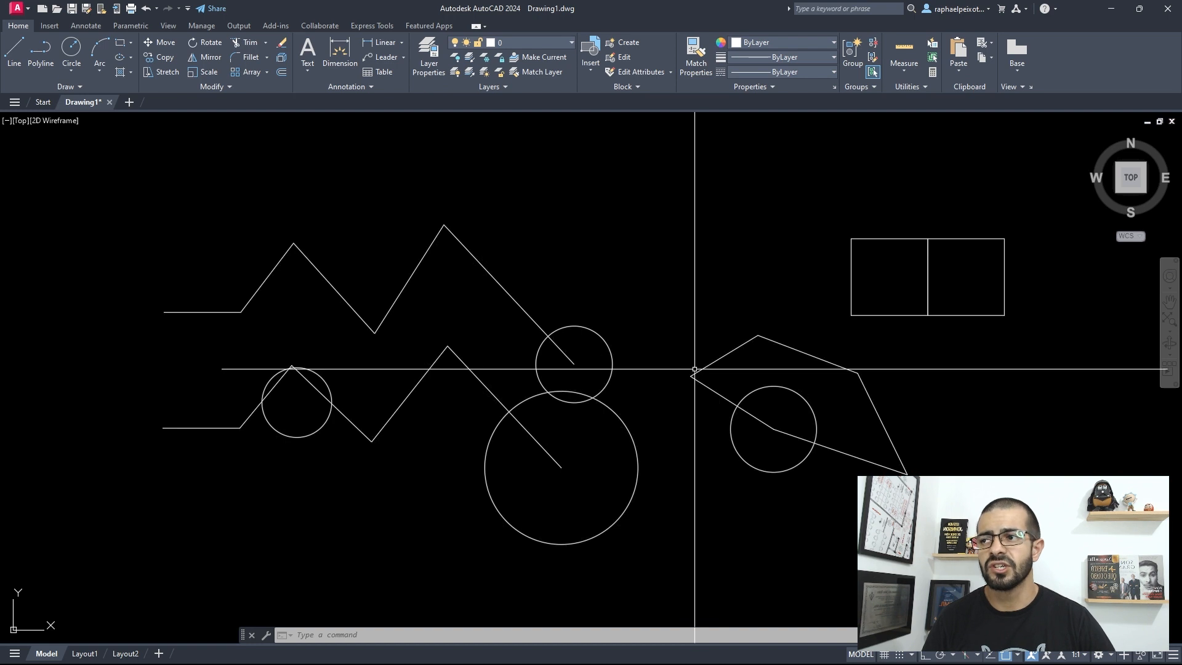
scroll(702, 364, "down", 2)
scroll(633, 355, "up", 2)
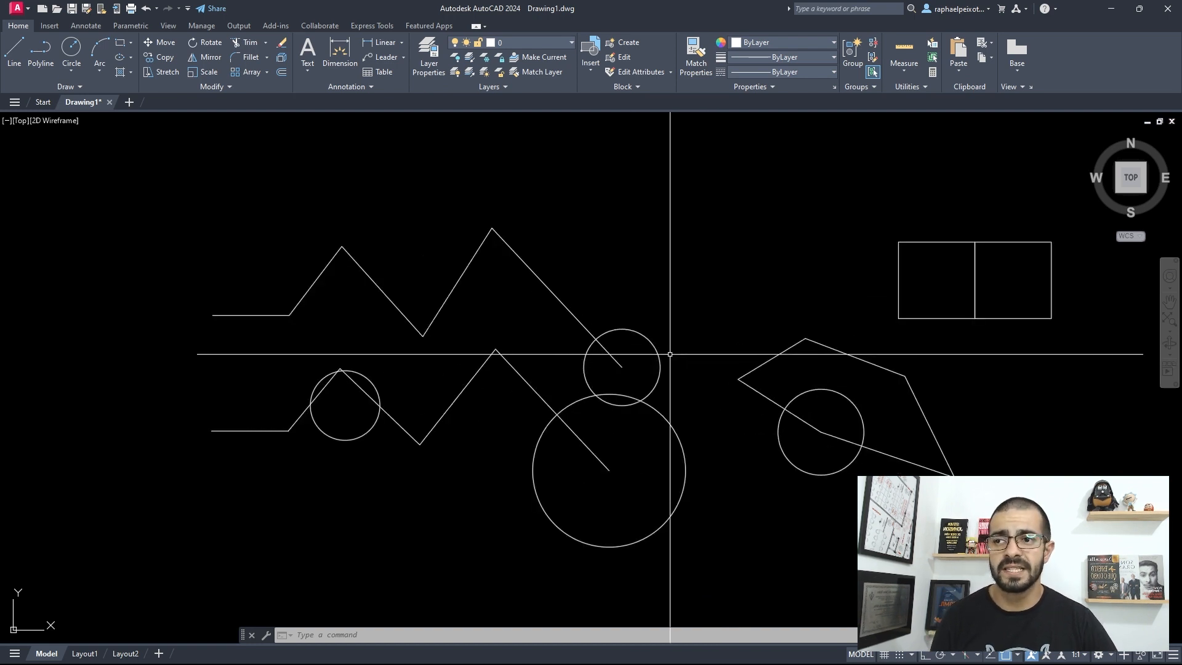